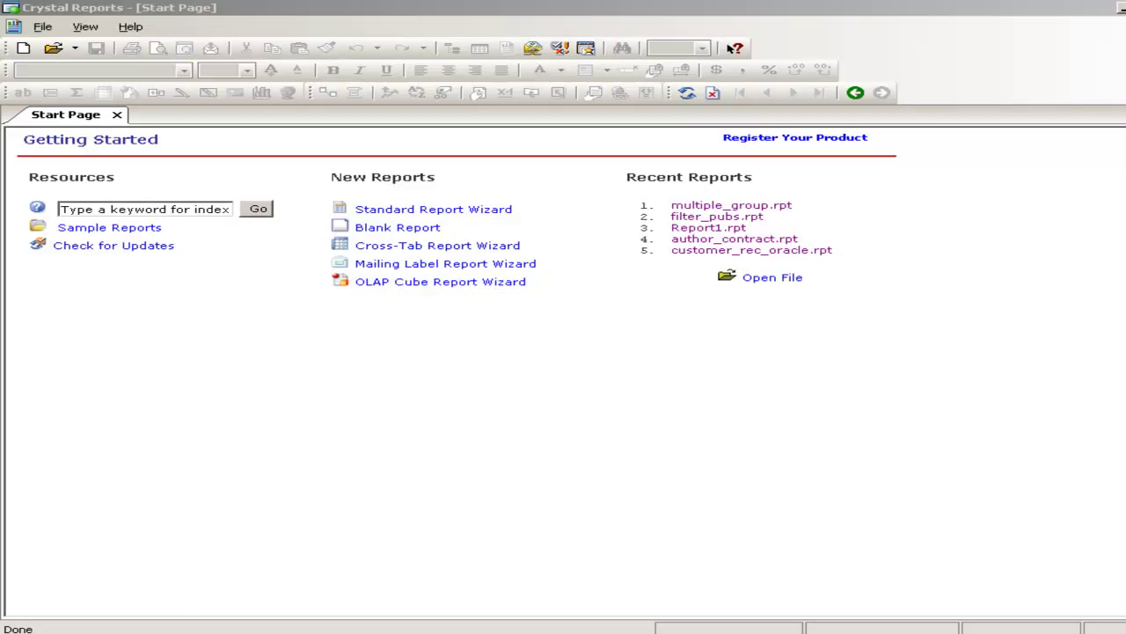
Show the File > New submenu listing the report types that can be created
{"action": "left_click", "coordinate": [42, 26]}
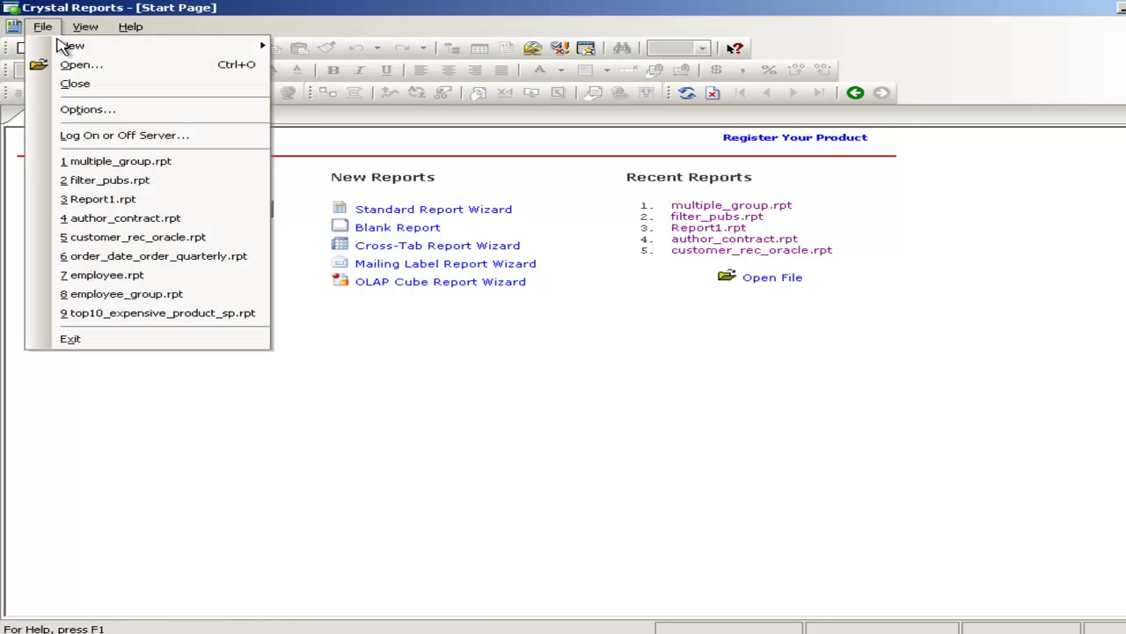
{"action": "mouse_move", "coordinate": [66, 46]}
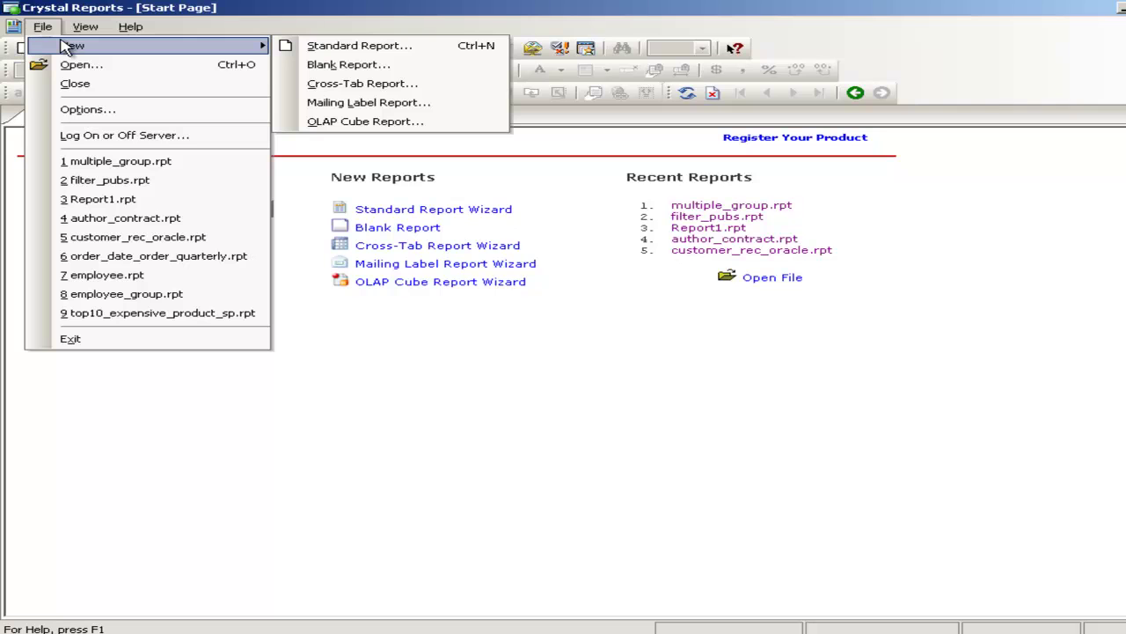
Start a Standard Report connected to the Northwind Access data source via ODBC (RDO)
{"action": "left_click", "coordinate": [330, 49]}
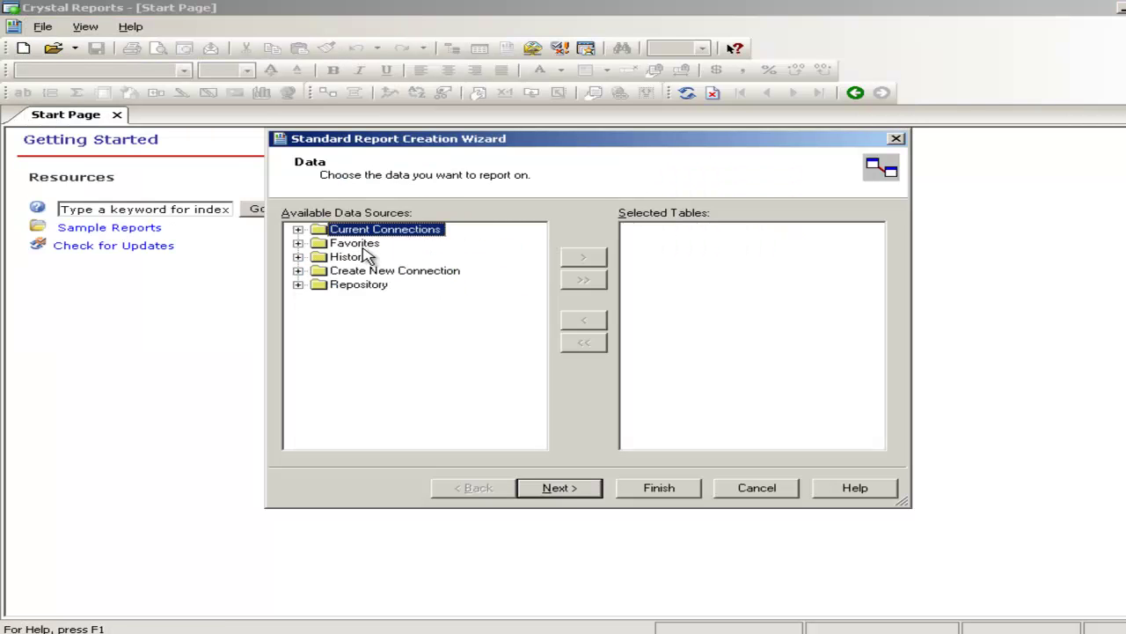
{"action": "double_click", "coordinate": [376, 270]}
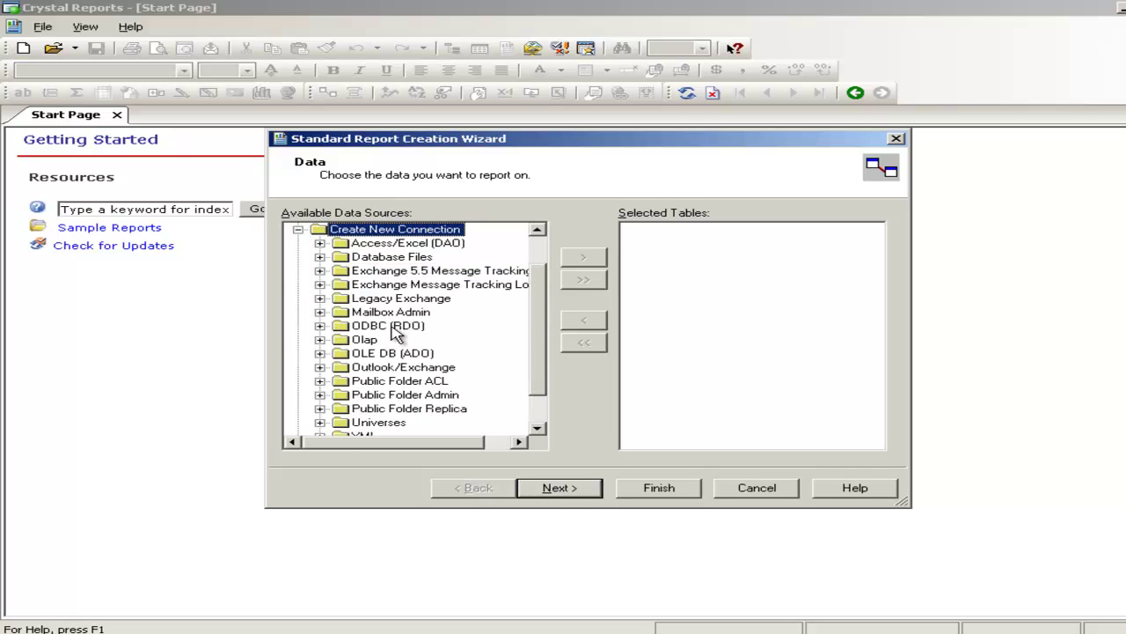
{"action": "left_click", "coordinate": [393, 328]}
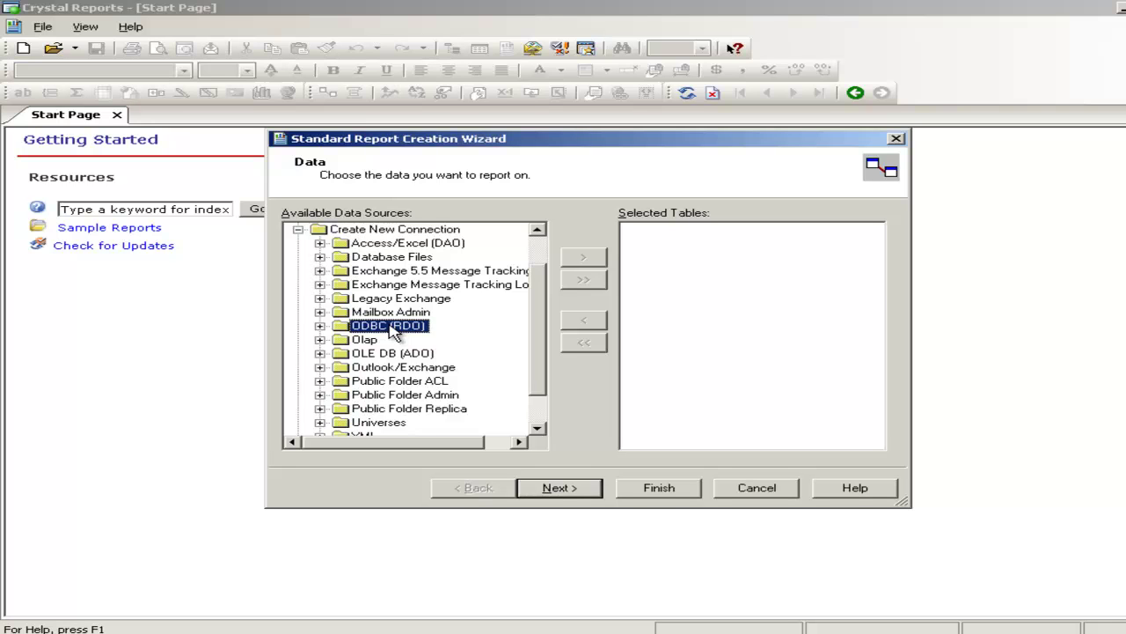
{"action": "double_click", "coordinate": [393, 327]}
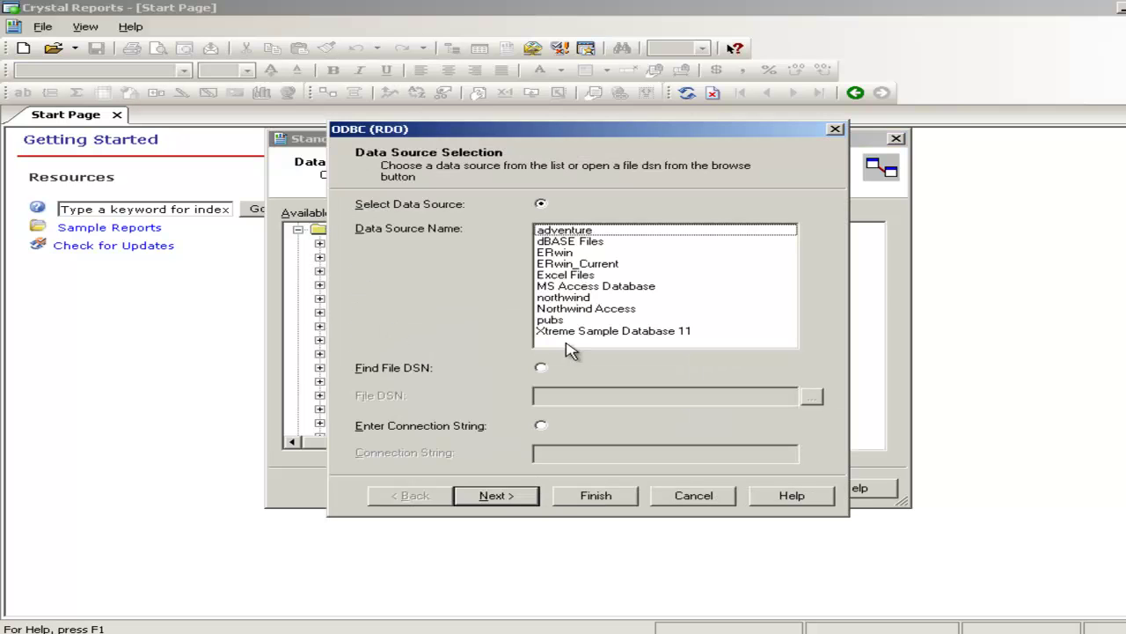
{"action": "double_click", "coordinate": [589, 308]}
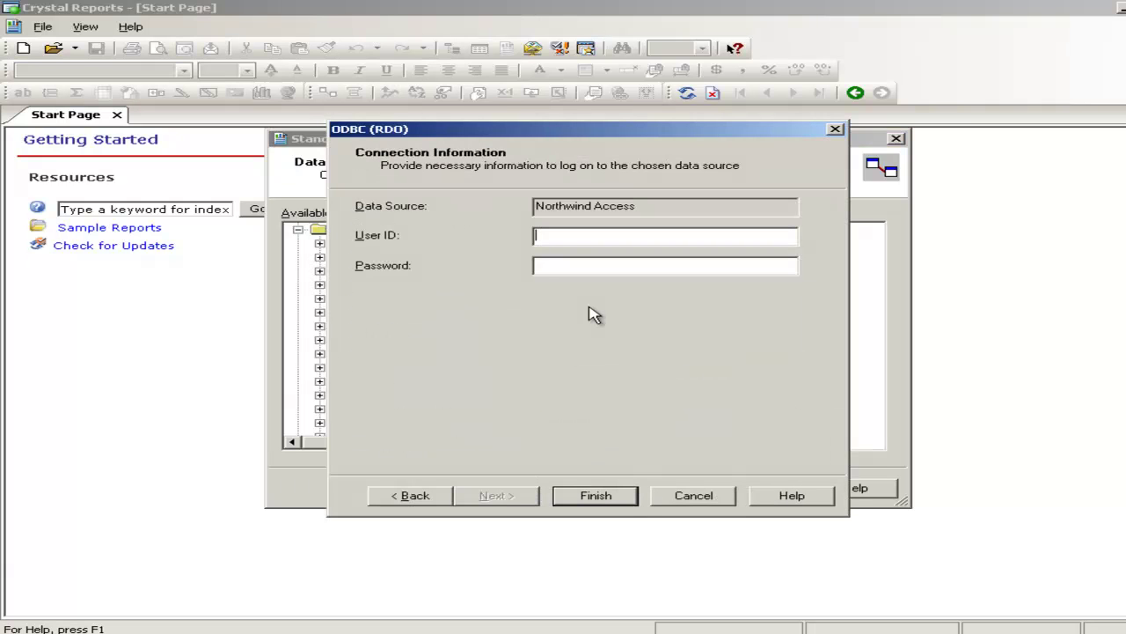
{"action": "left_click", "coordinate": [611, 500]}
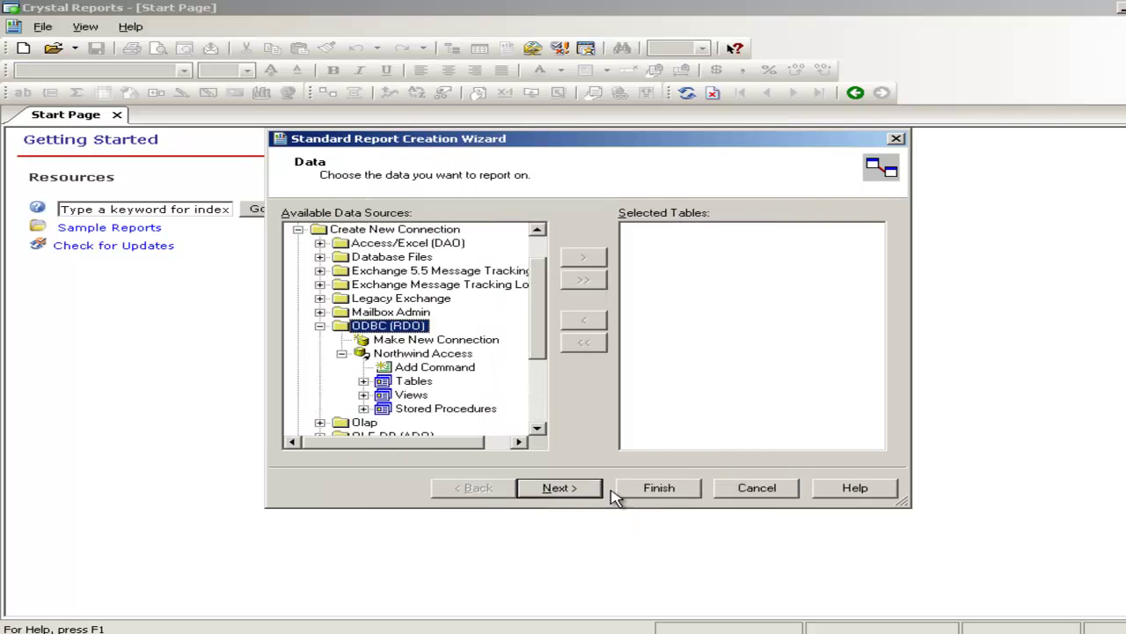
Add the Orders table from Northwind Access to the selected tables
{"action": "double_click", "coordinate": [421, 384]}
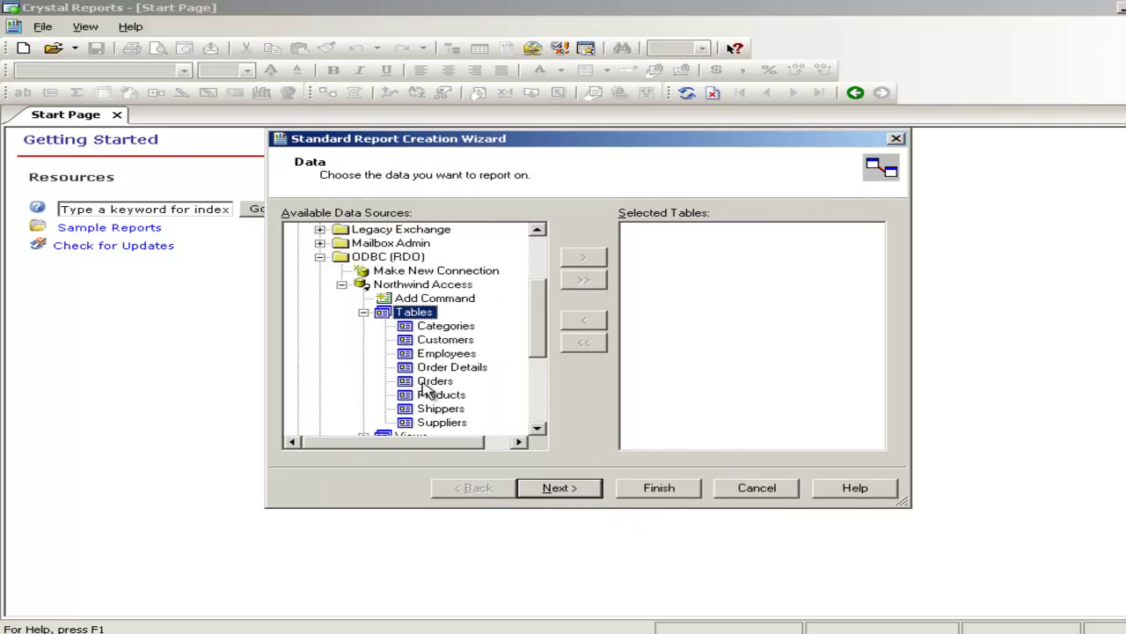
{"action": "left_click", "coordinate": [438, 381]}
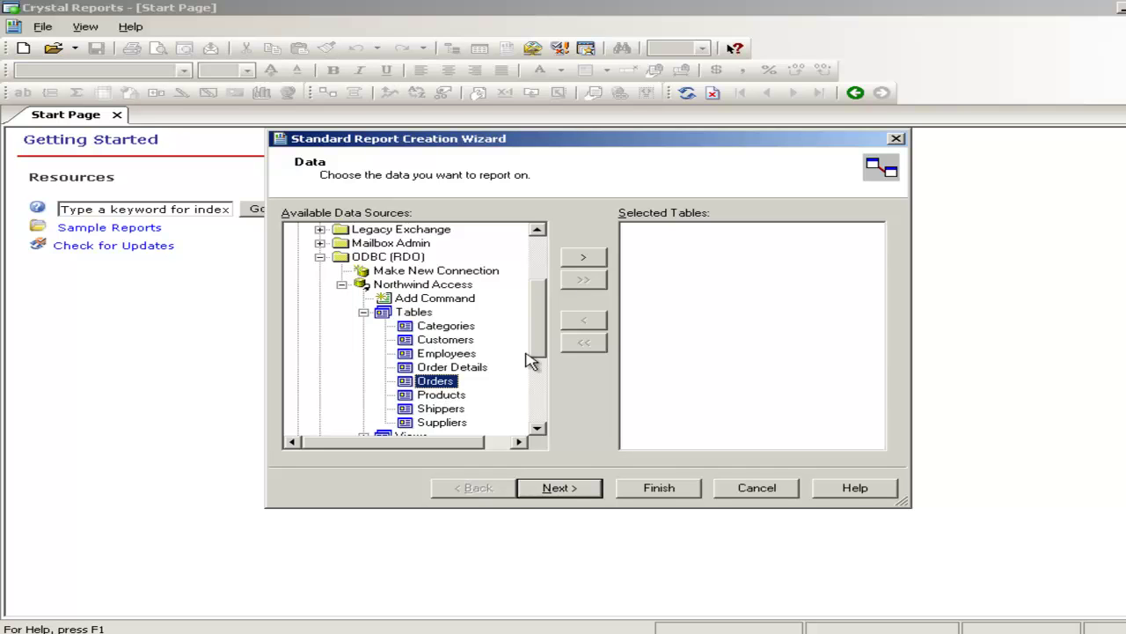
{"action": "left_click", "coordinate": [574, 261]}
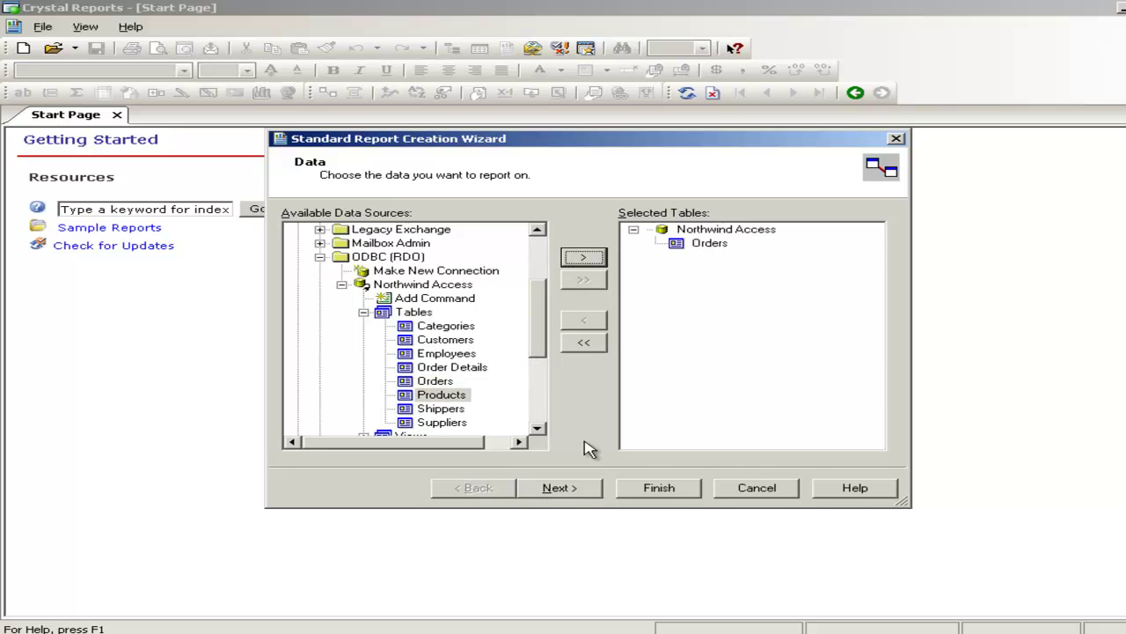
Add every field of the Orders table to the report
{"action": "left_click", "coordinate": [566, 488]}
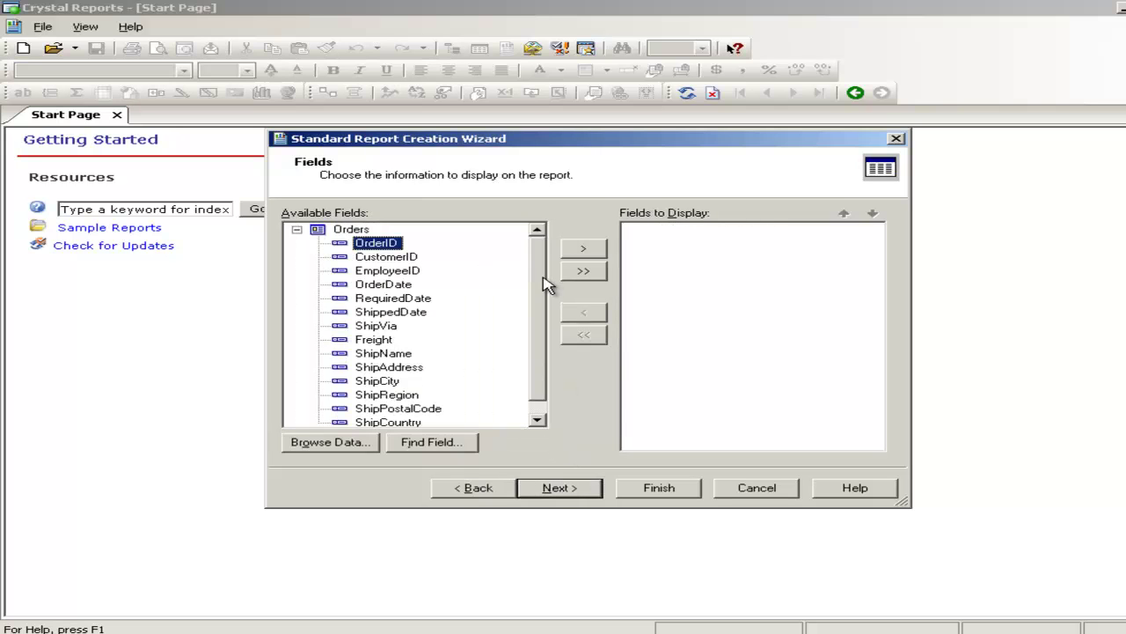
{"action": "left_click", "coordinate": [583, 272]}
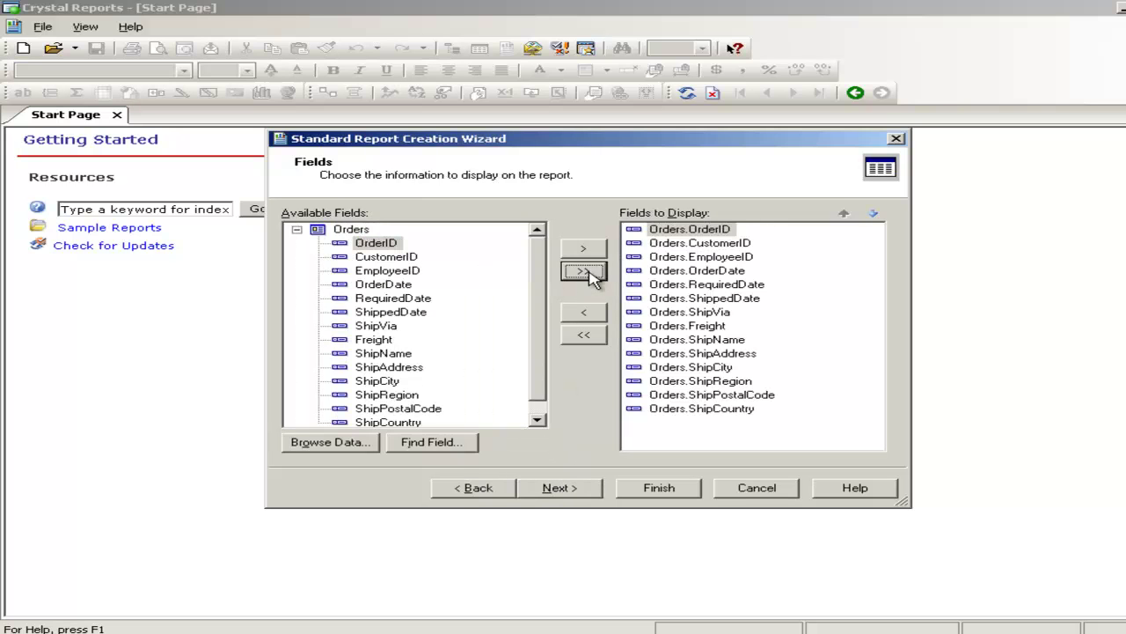
{"action": "left_click", "coordinate": [566, 490]}
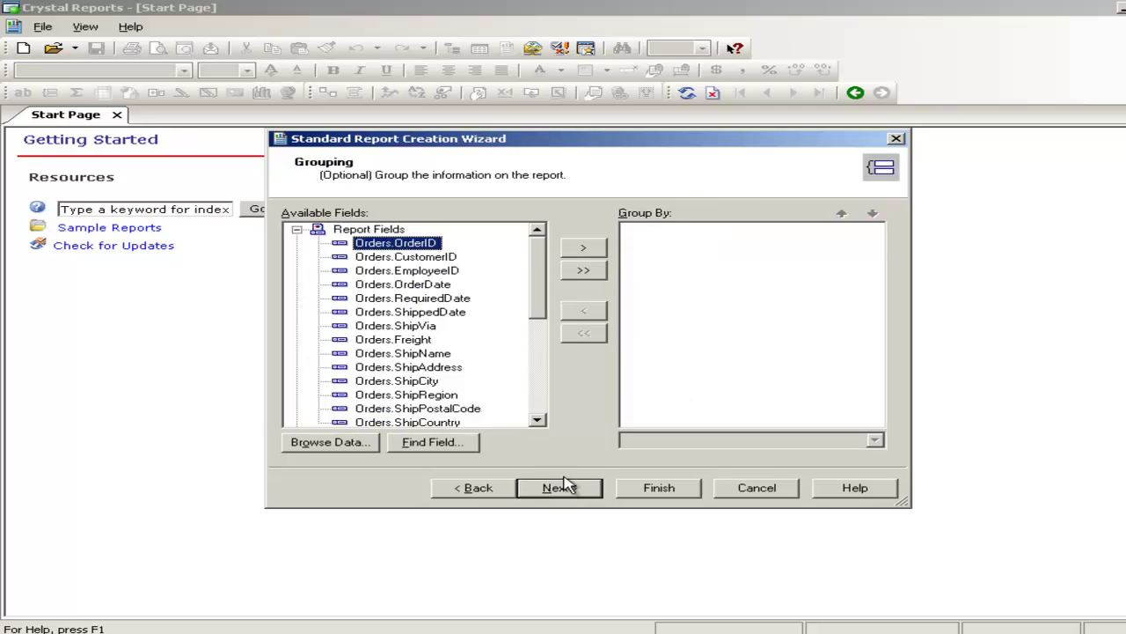
Group the report by Orders.OrderDate, then by Orders.ShippedDate
{"action": "left_click", "coordinate": [423, 286]}
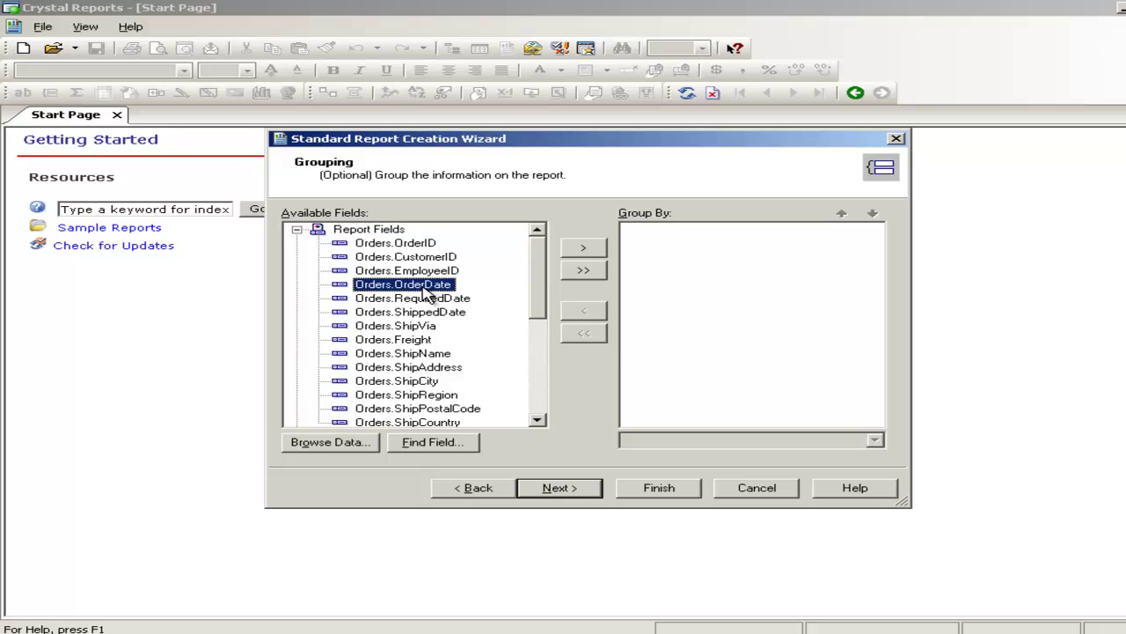
{"action": "left_click", "coordinate": [580, 249]}
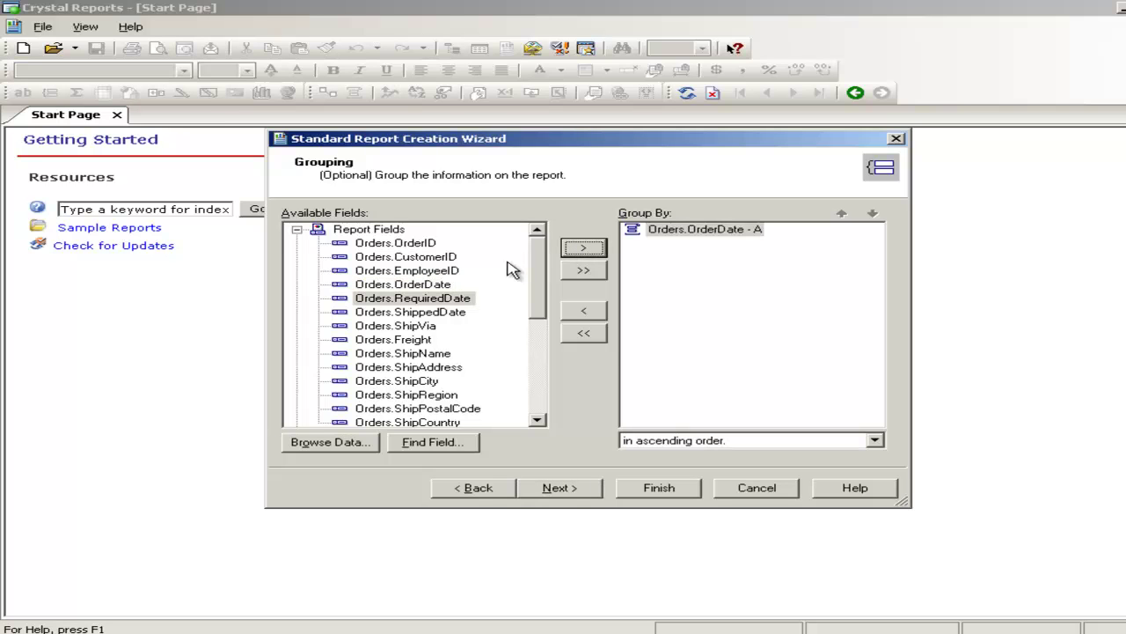
{"action": "left_click", "coordinate": [449, 315]}
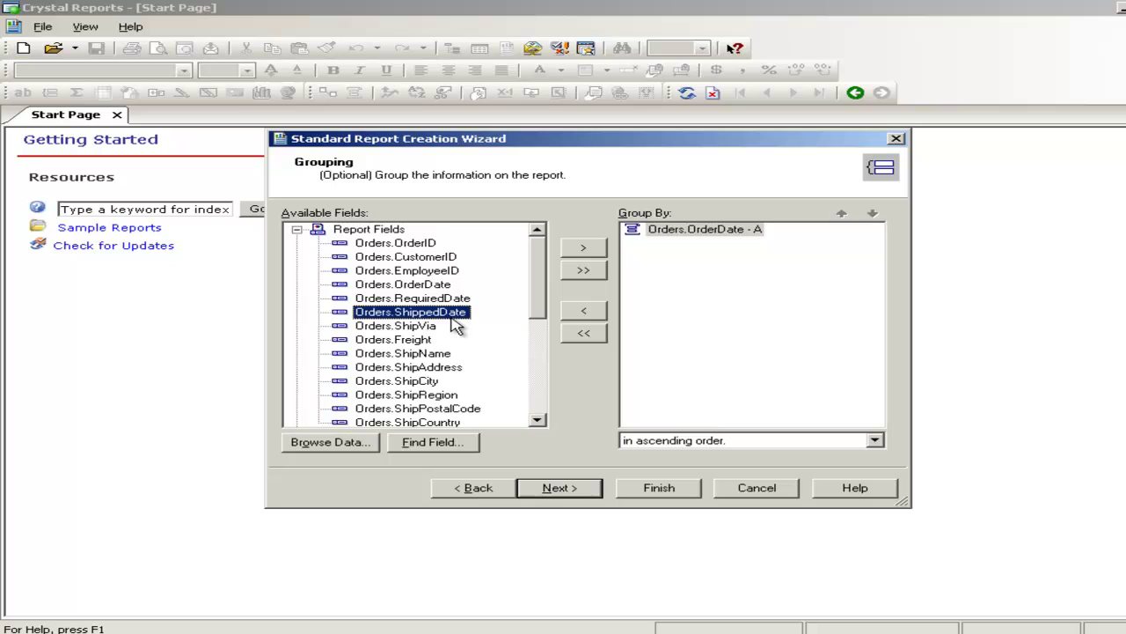
{"action": "left_click", "coordinate": [583, 250]}
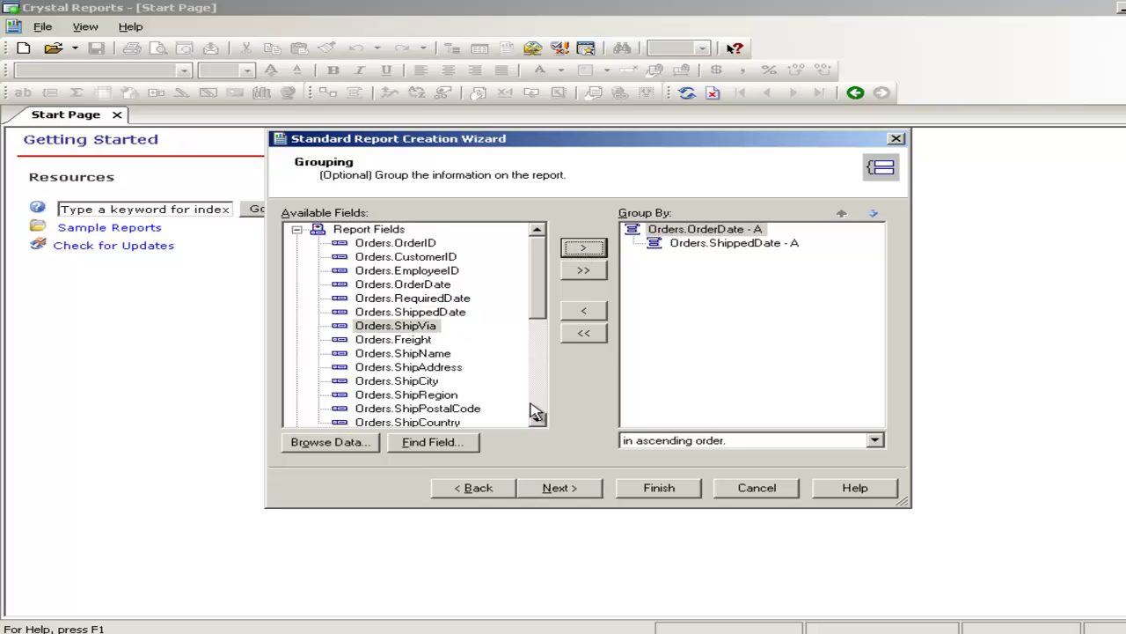
Remove all default sum summaries, including those under the ShippedDate group
{"action": "left_click", "coordinate": [553, 492]}
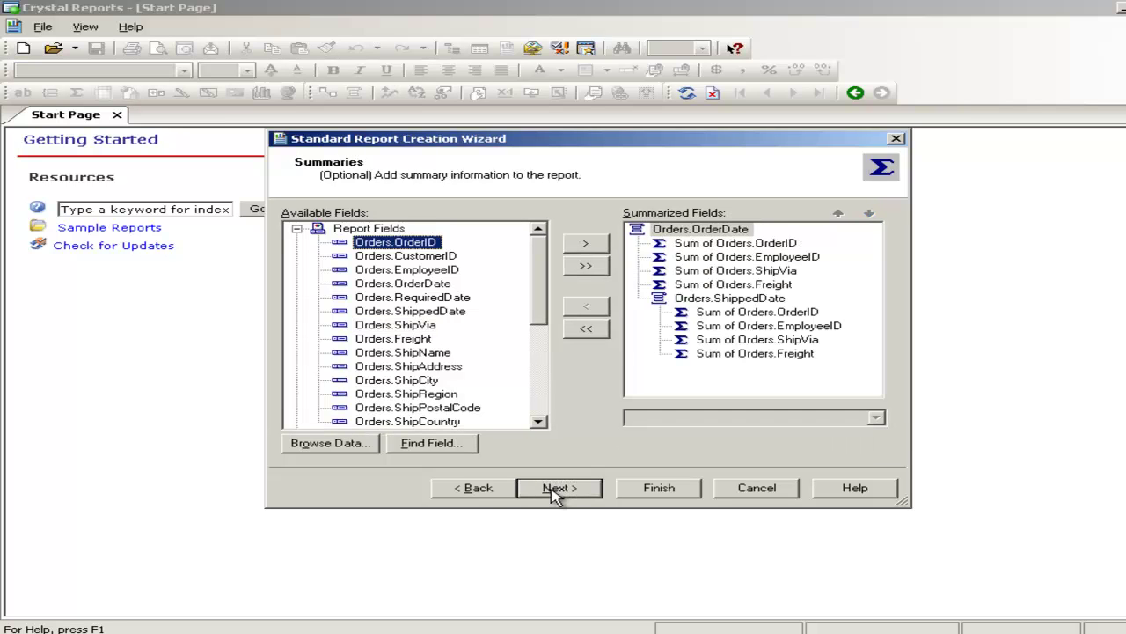
{"action": "left_click", "coordinate": [675, 311]}
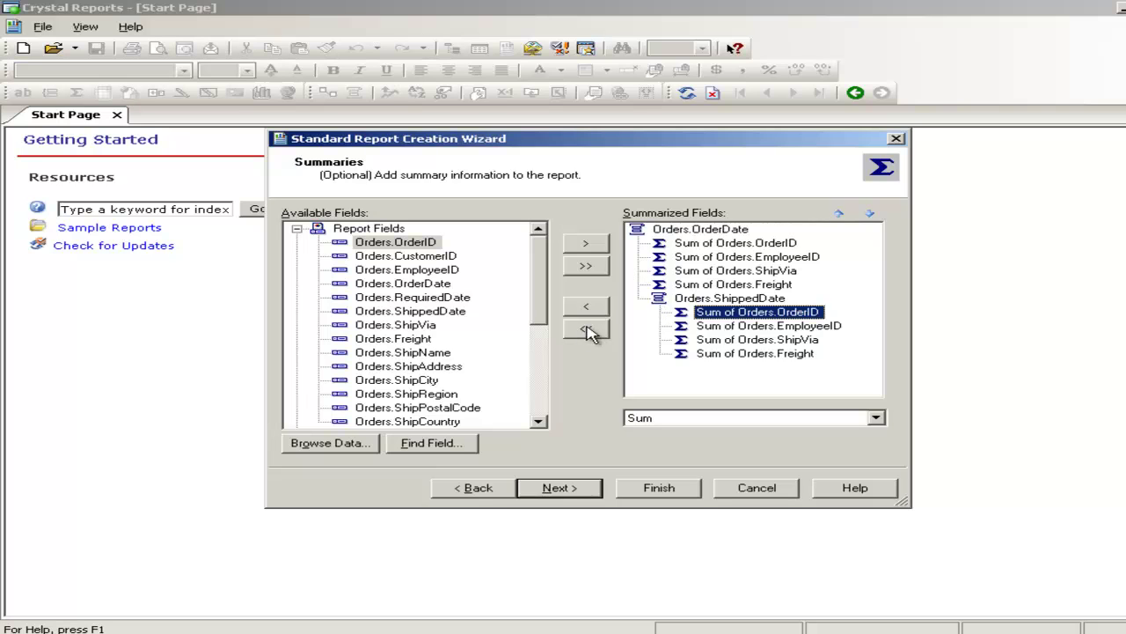
{"action": "left_click", "coordinate": [588, 328]}
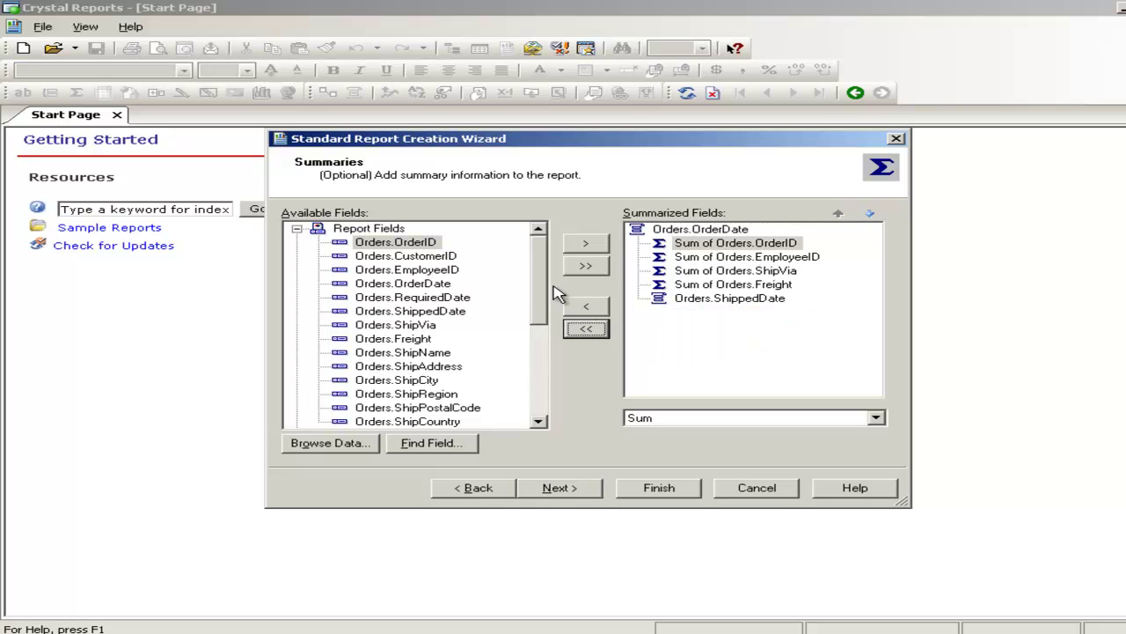
{"action": "left_click", "coordinate": [588, 328]}
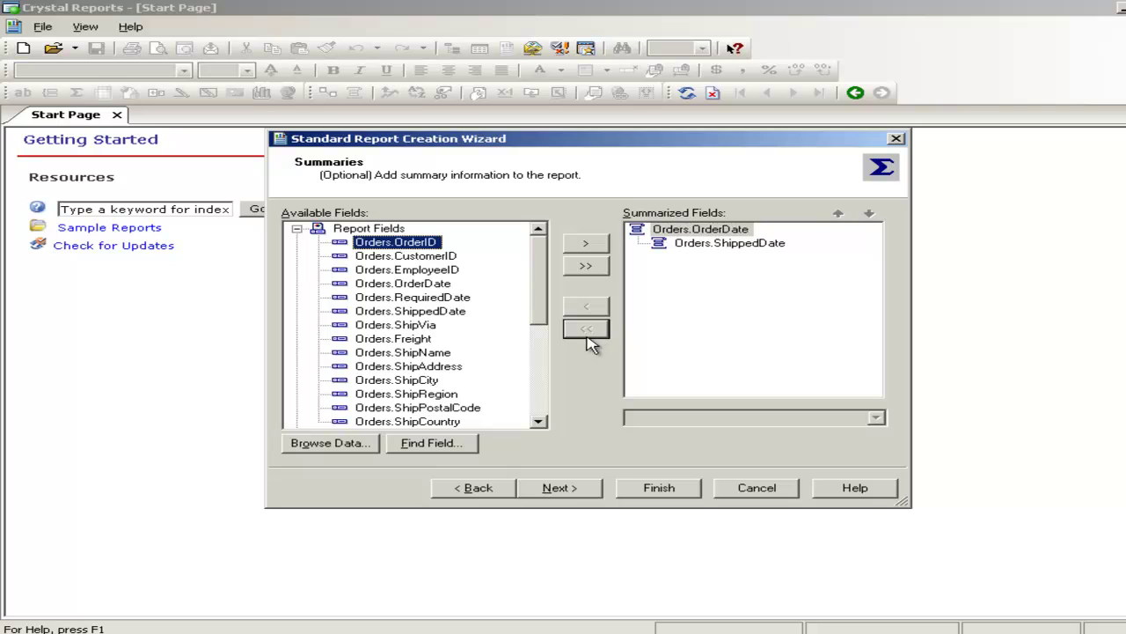
Skip record selection and choose the Wave template for the report
{"action": "left_click", "coordinate": [561, 489]}
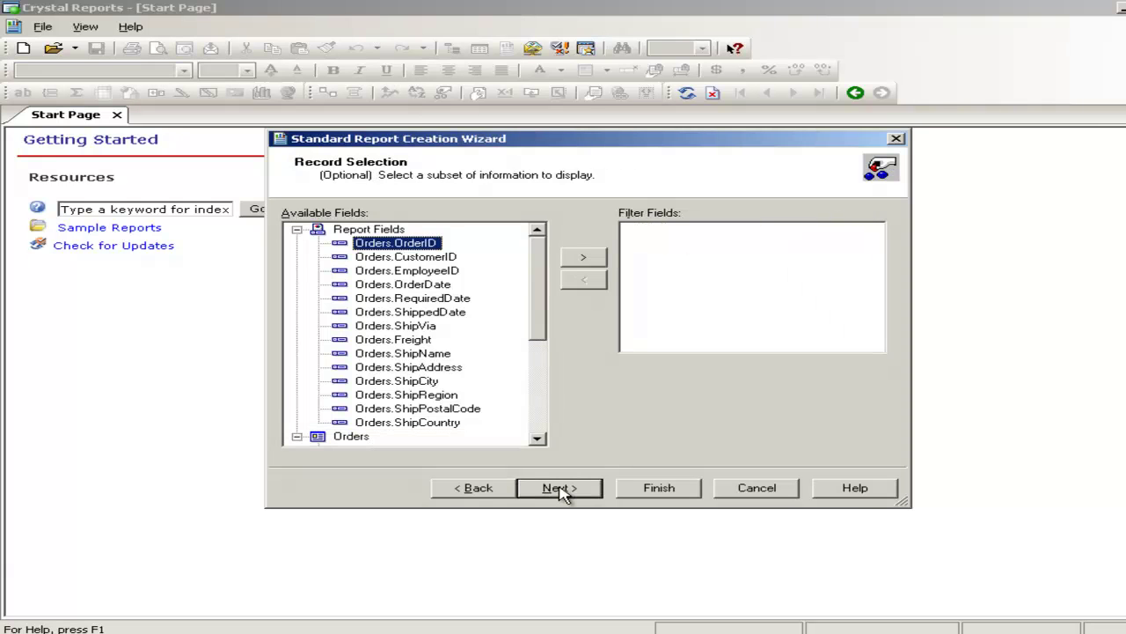
{"action": "left_click", "coordinate": [560, 489]}
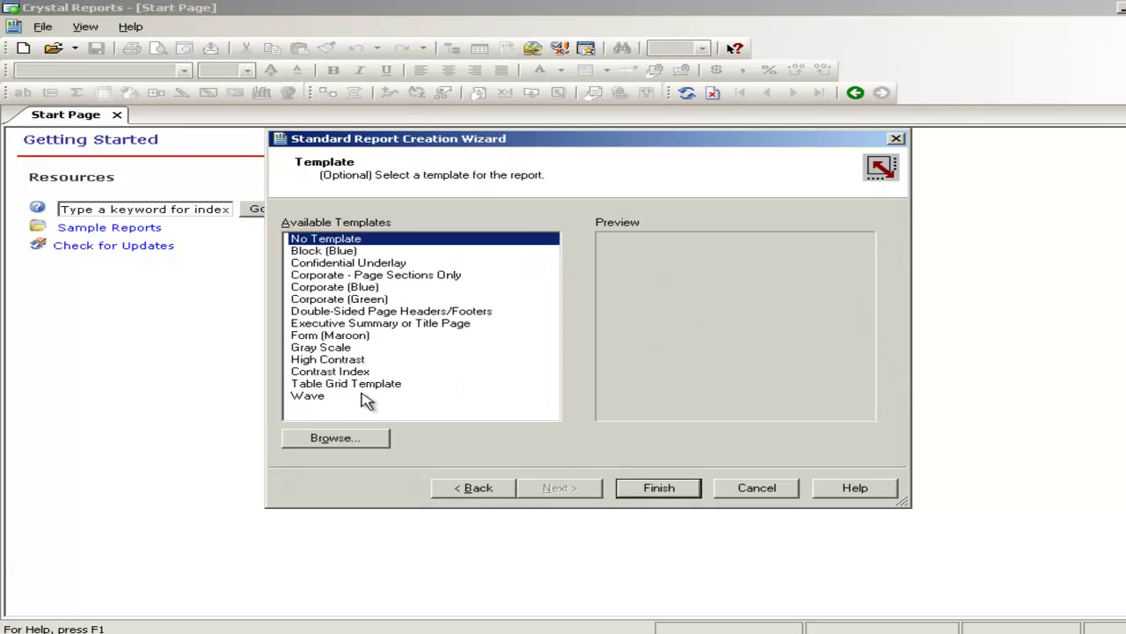
{"action": "left_click", "coordinate": [317, 397]}
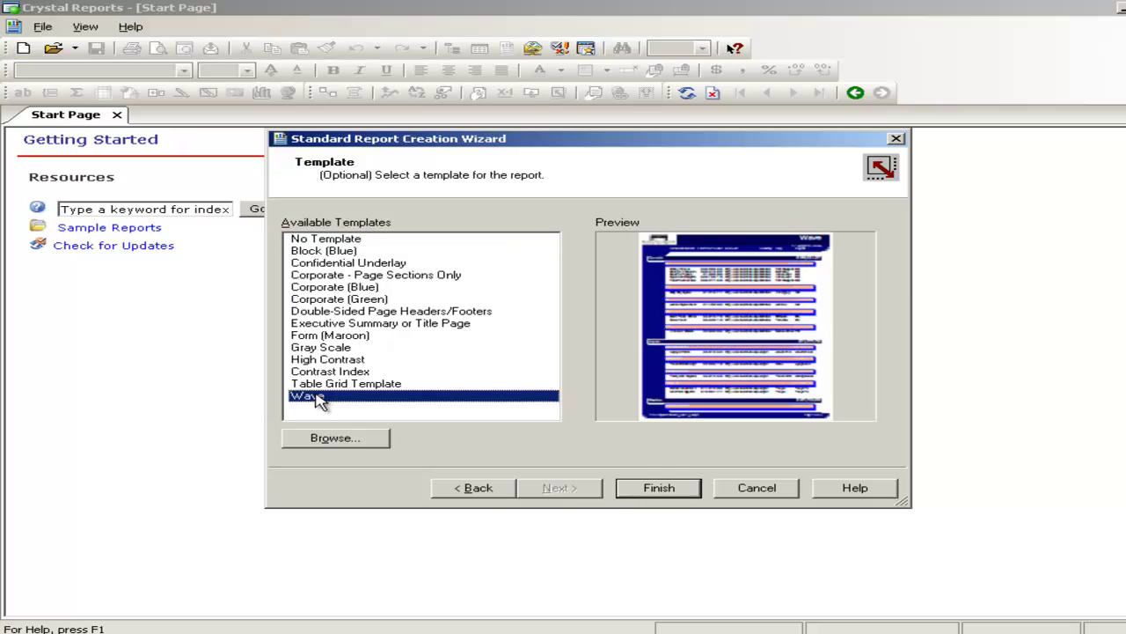
Finish the wizard to build the 830-record Wave report and switch to Design view
{"action": "left_click", "coordinate": [647, 492]}
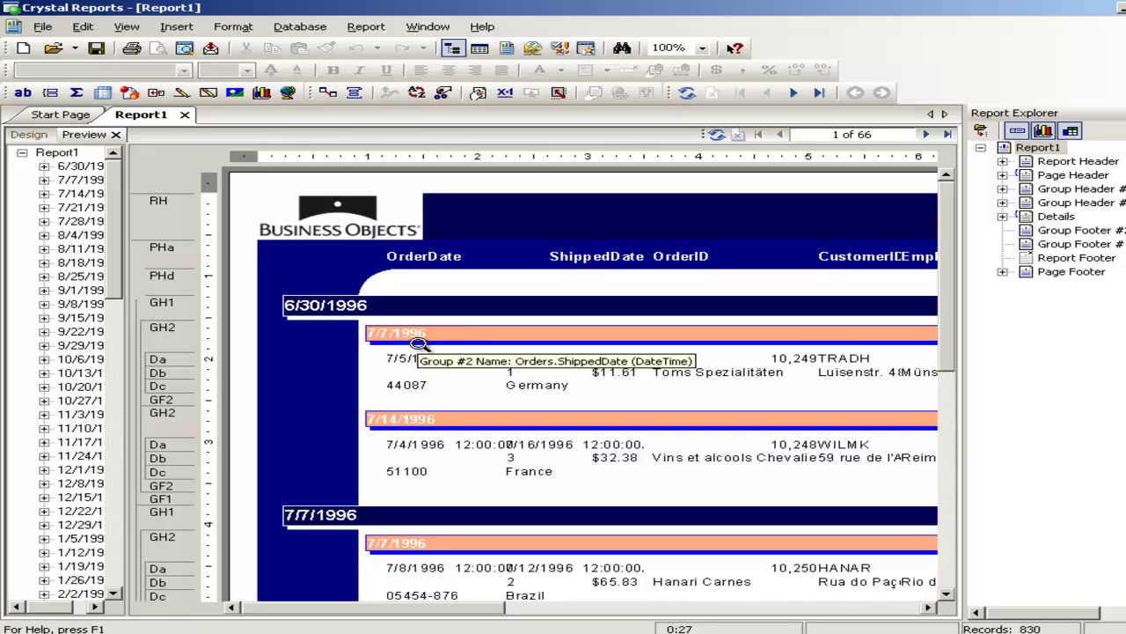
{"action": "left_click", "coordinate": [29, 135]}
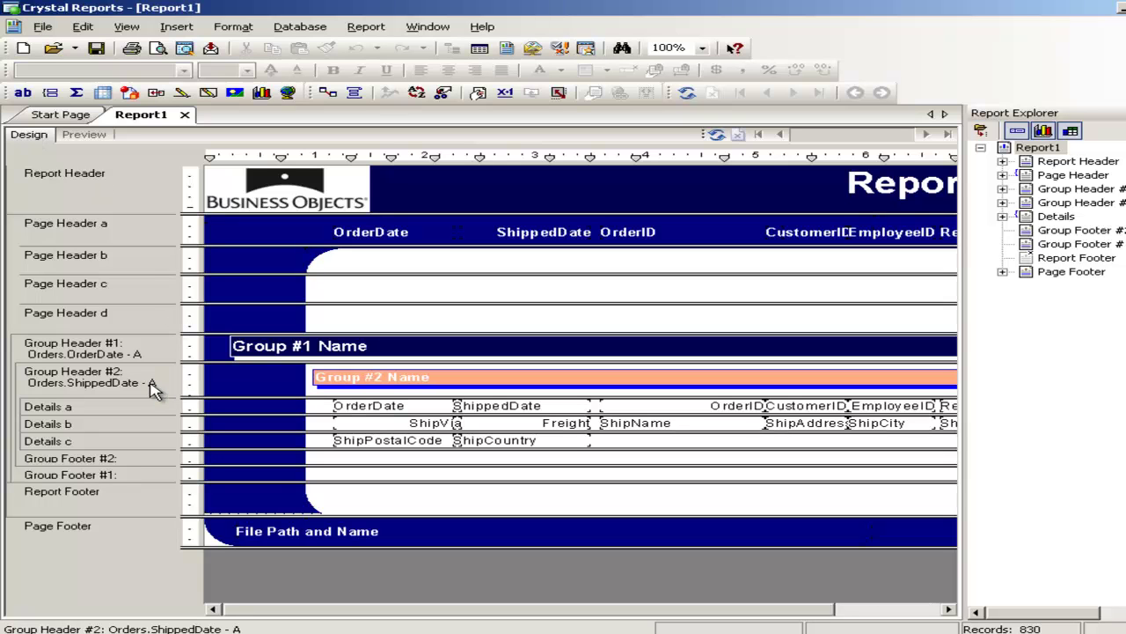
{"action": "left_click", "coordinate": [176, 27]}
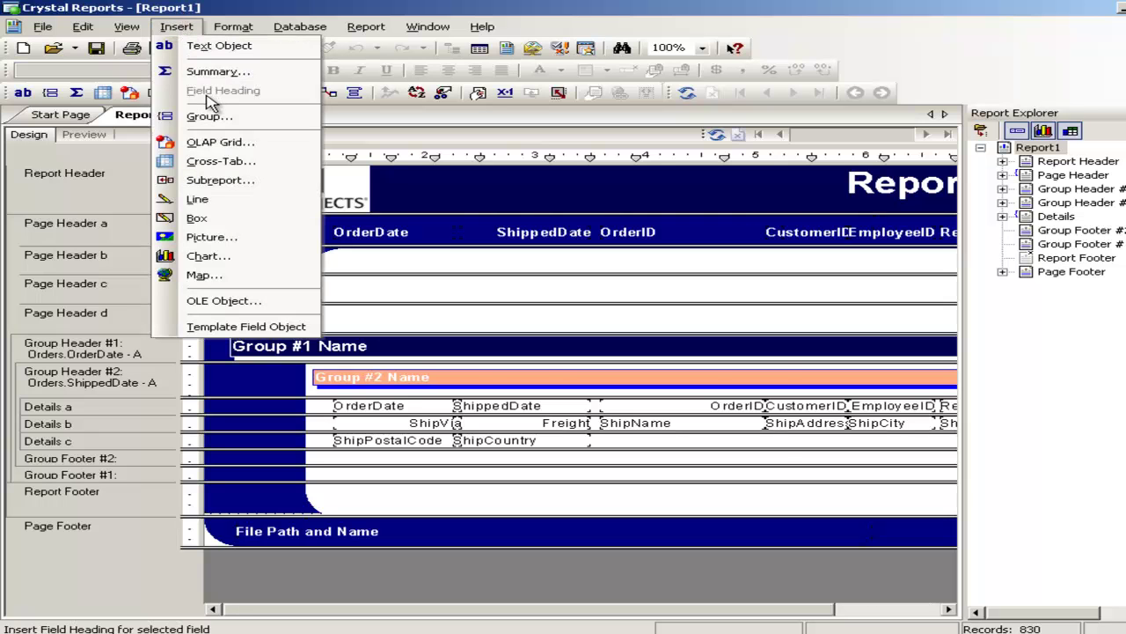
Insert a third group on Orders.ShipCountry in ascending order
{"action": "left_click", "coordinate": [210, 116]}
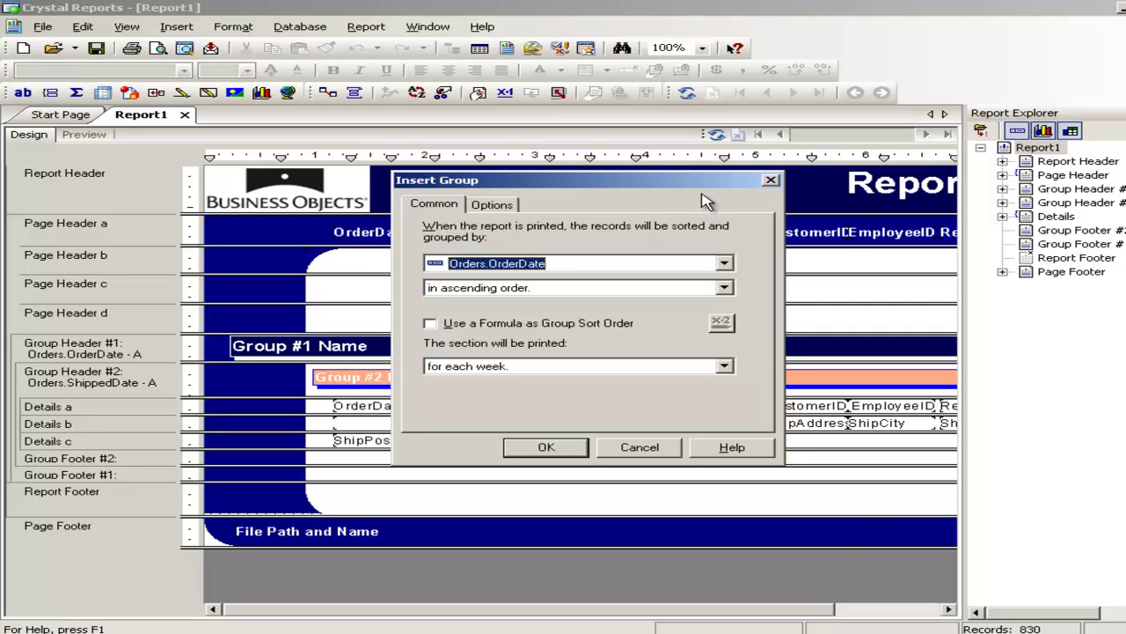
{"action": "left_click", "coordinate": [723, 263]}
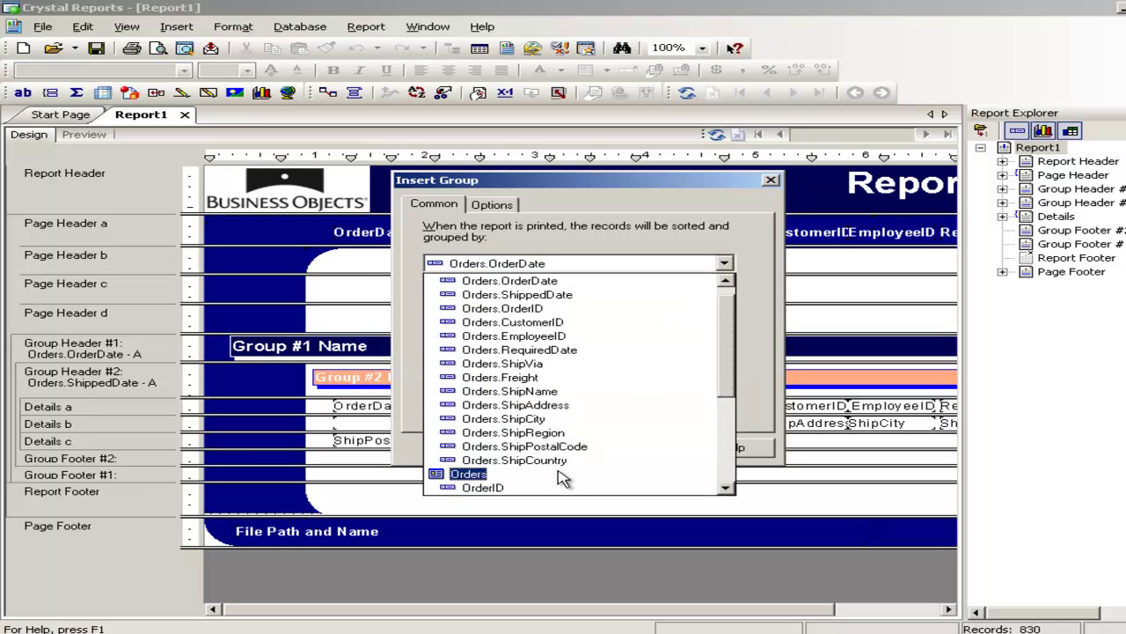
{"action": "left_click", "coordinate": [515, 461]}
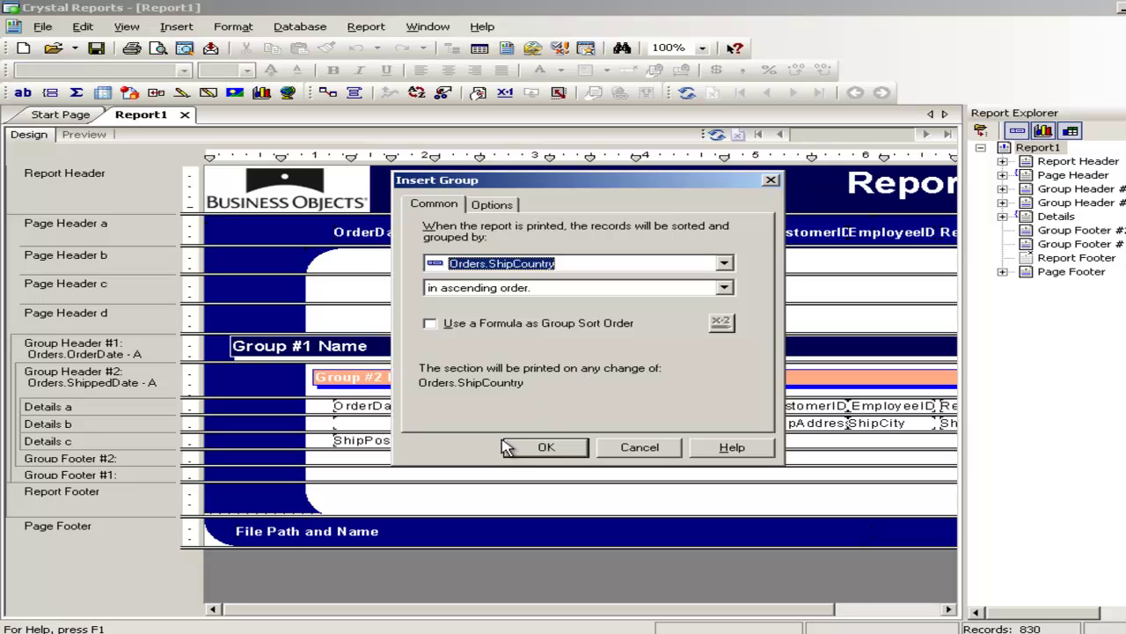
{"action": "left_click", "coordinate": [537, 447]}
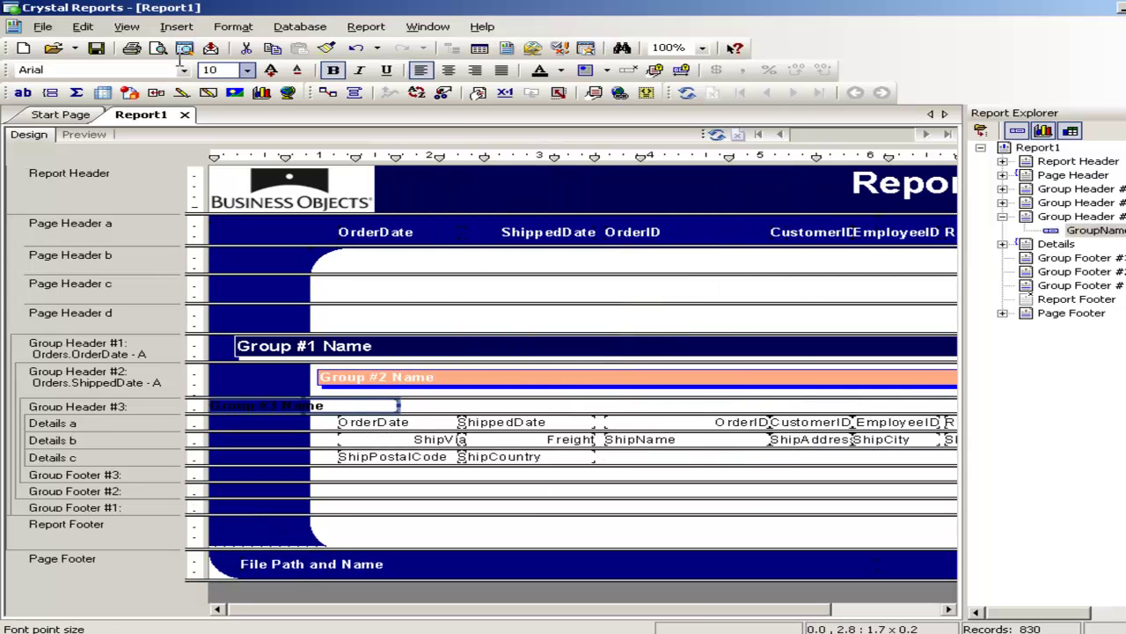
Insert a fourth group on Orders.ShipCity beneath the country group
{"action": "left_click", "coordinate": [176, 26]}
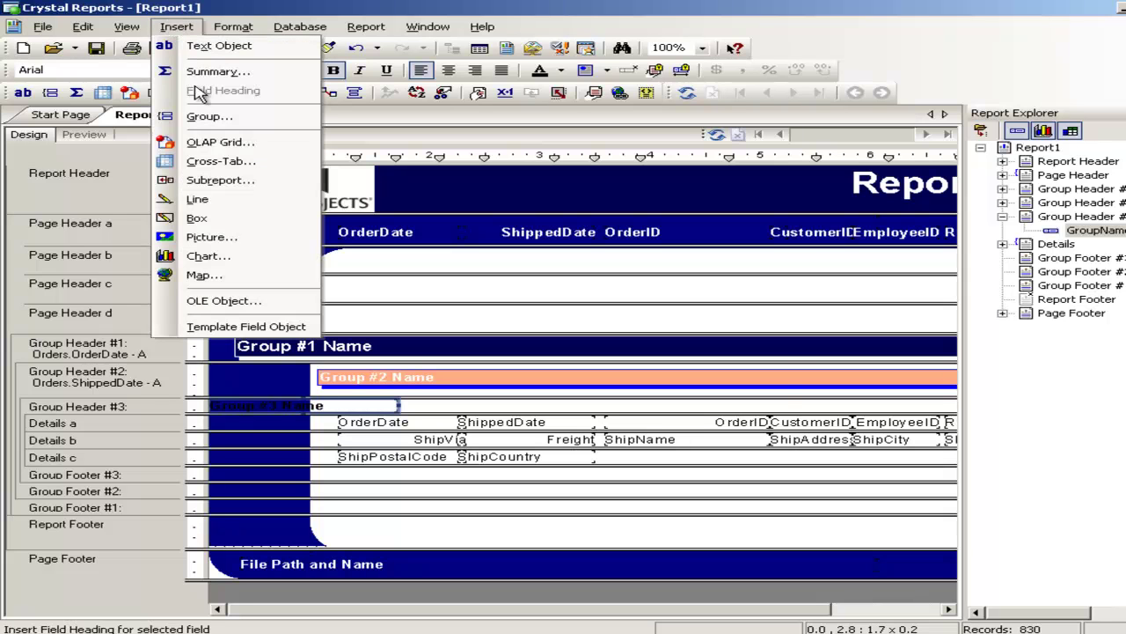
{"action": "left_click", "coordinate": [209, 122]}
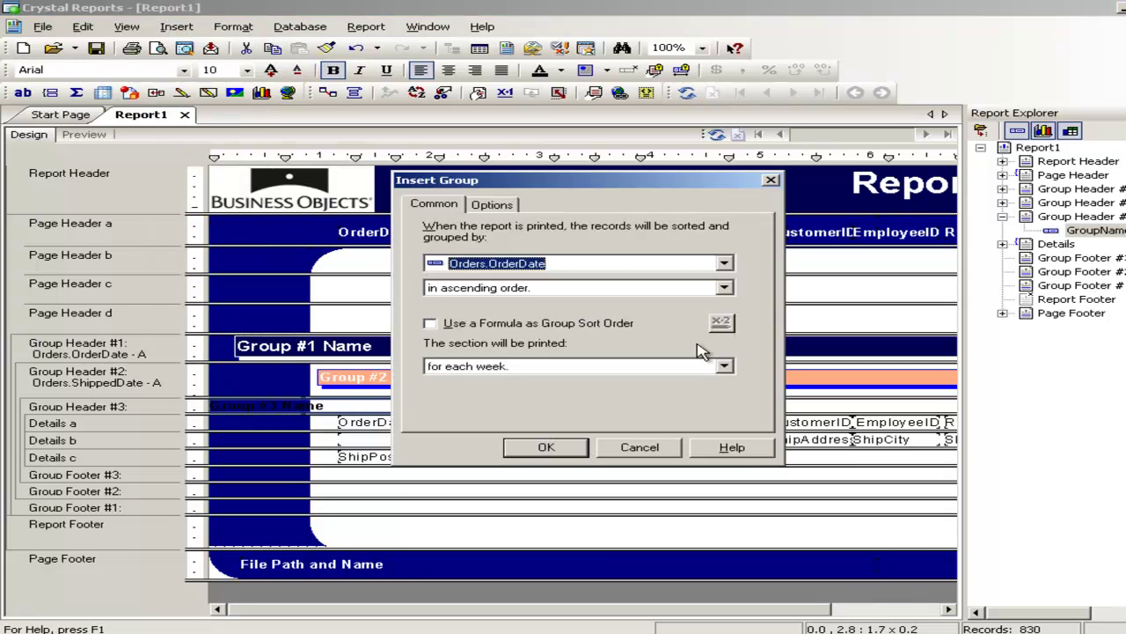
{"action": "left_click", "coordinate": [726, 264]}
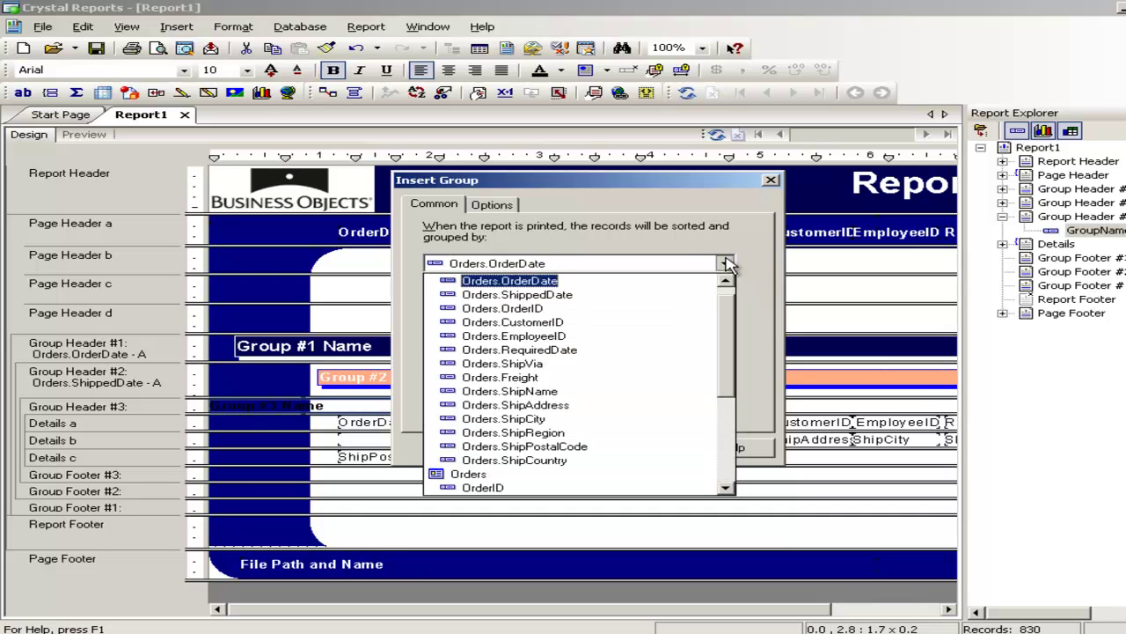
{"action": "left_click", "coordinate": [583, 419]}
{"action": "left_click", "coordinate": [547, 446]}
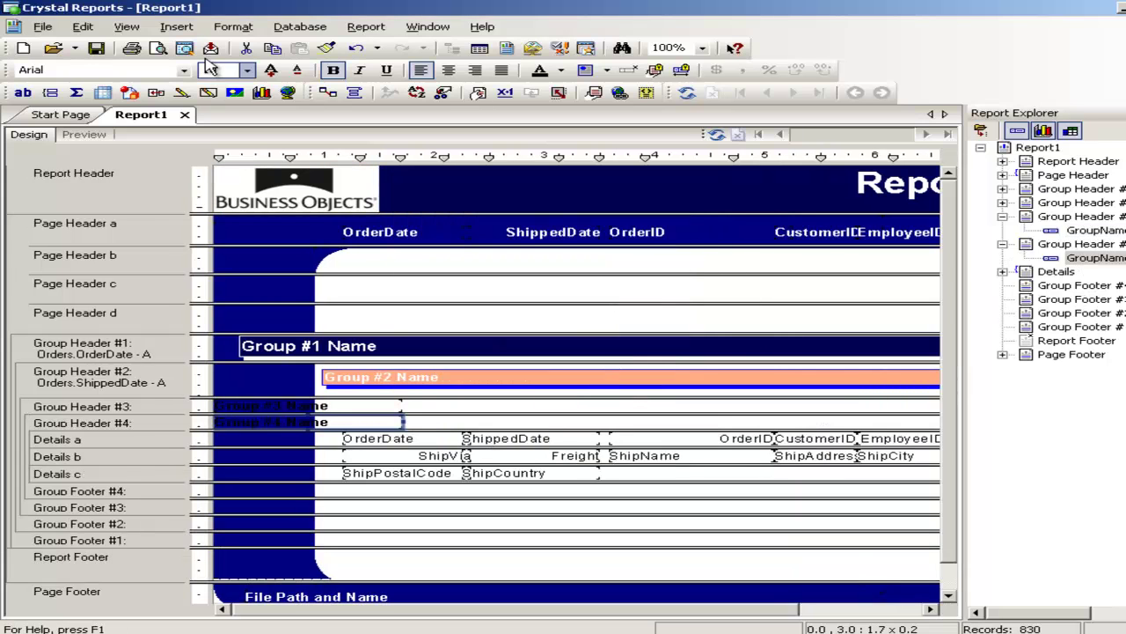
Insert a fifth group on Orders.ShipName beneath the city group
{"action": "left_click", "coordinate": [176, 26]}
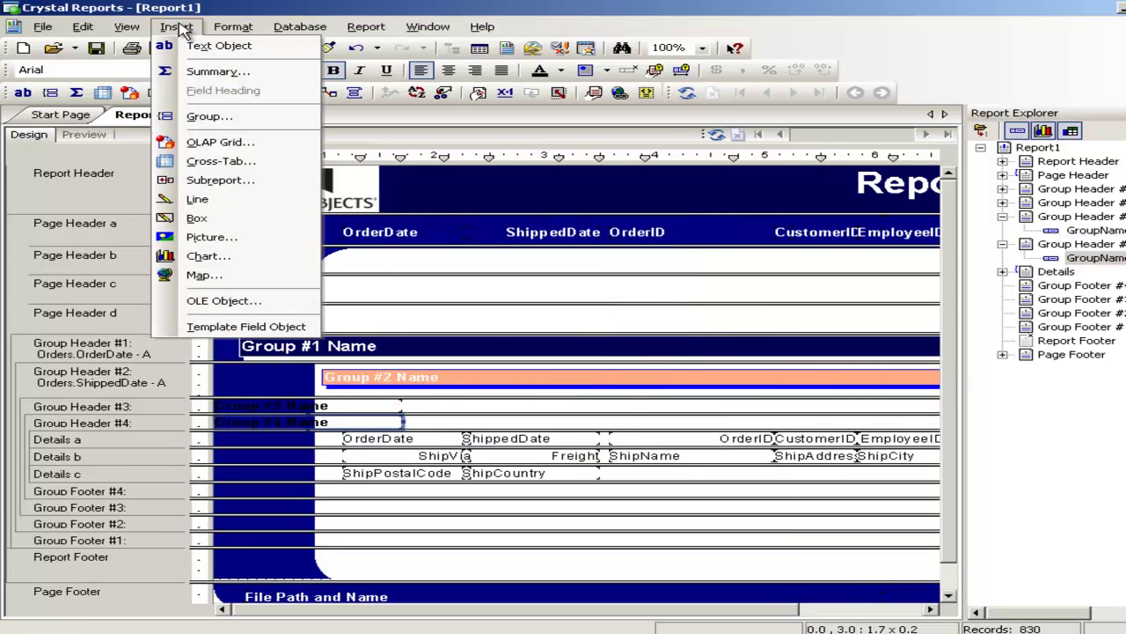
{"action": "left_click", "coordinate": [202, 118]}
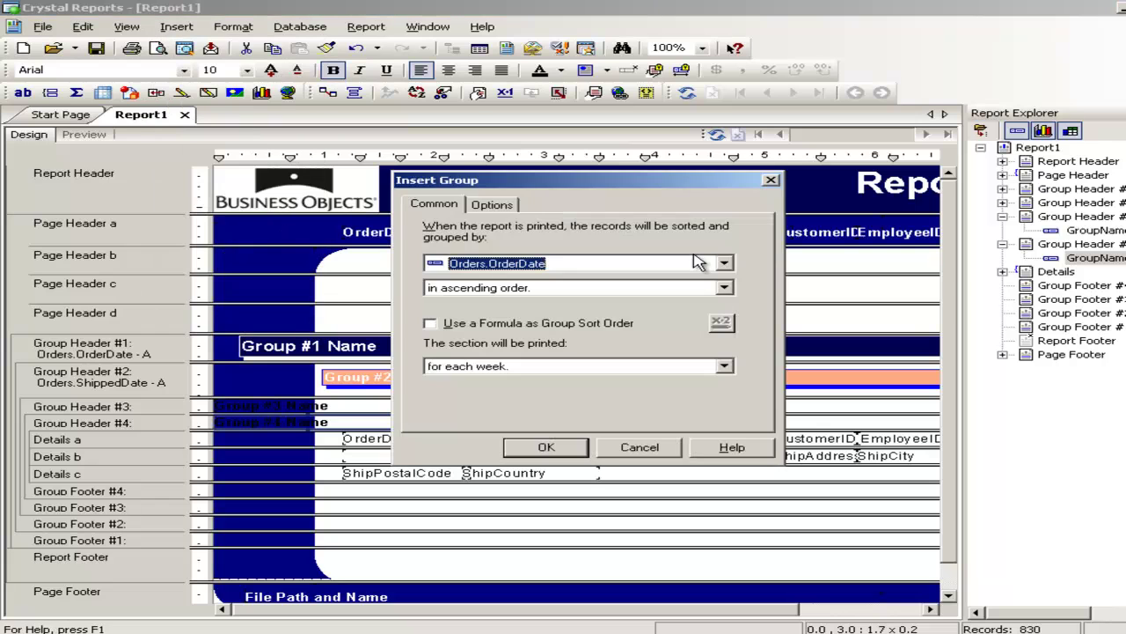
{"action": "left_click", "coordinate": [721, 264]}
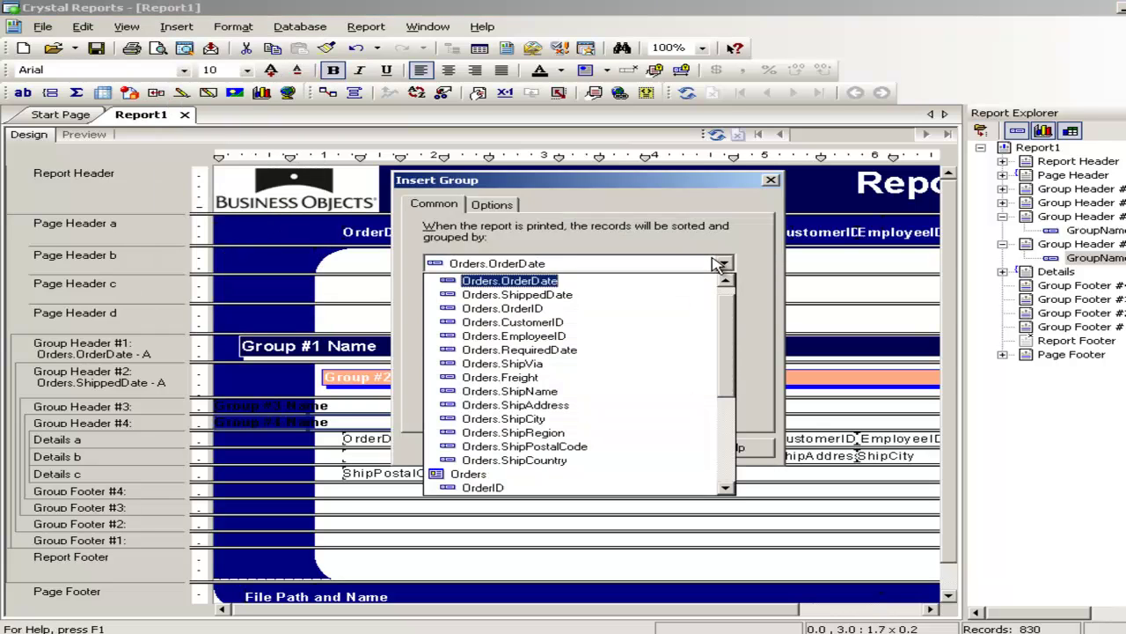
{"action": "left_click", "coordinate": [552, 391]}
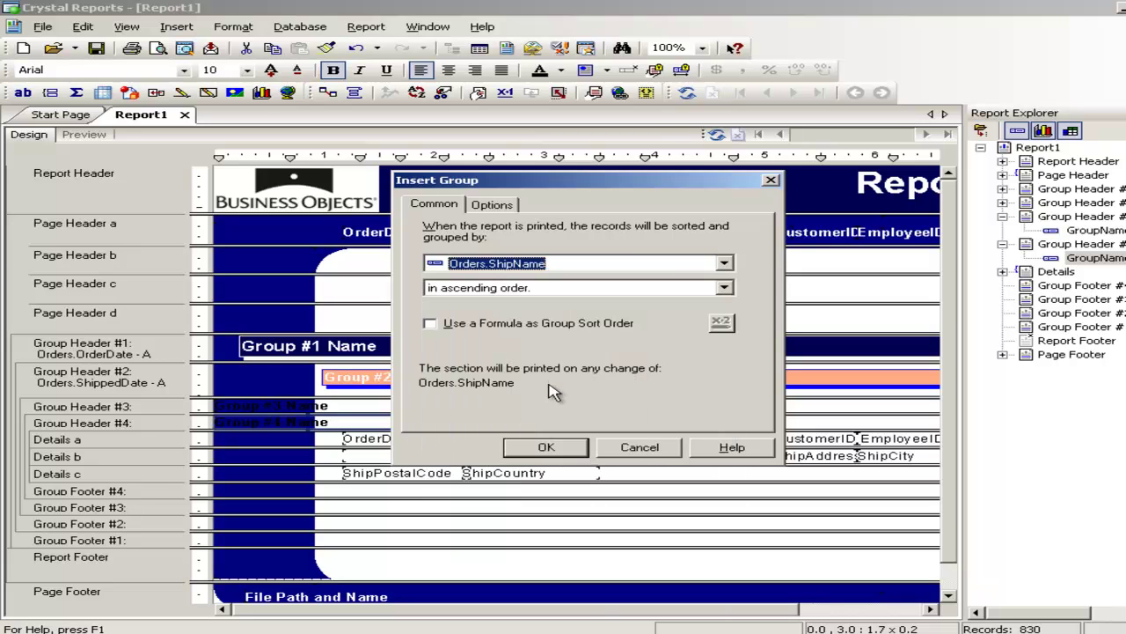
{"action": "left_click", "coordinate": [543, 446]}
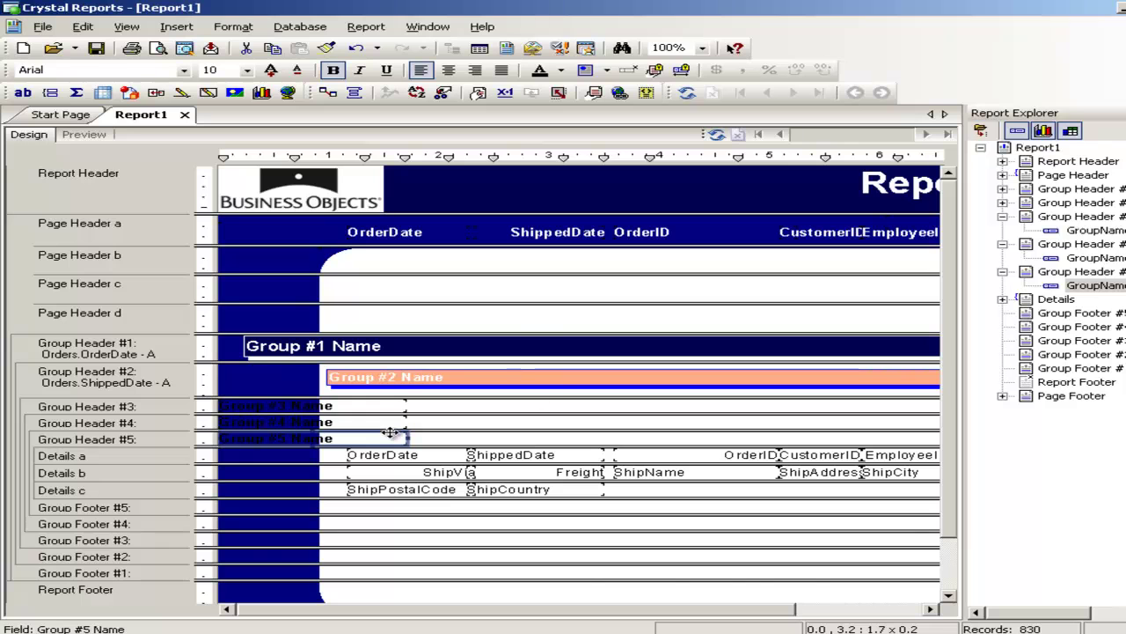
Move the Group #4 and Group #5 Name fields right to align with Group #2 Name
{"action": "left_click", "coordinate": [384, 428]}
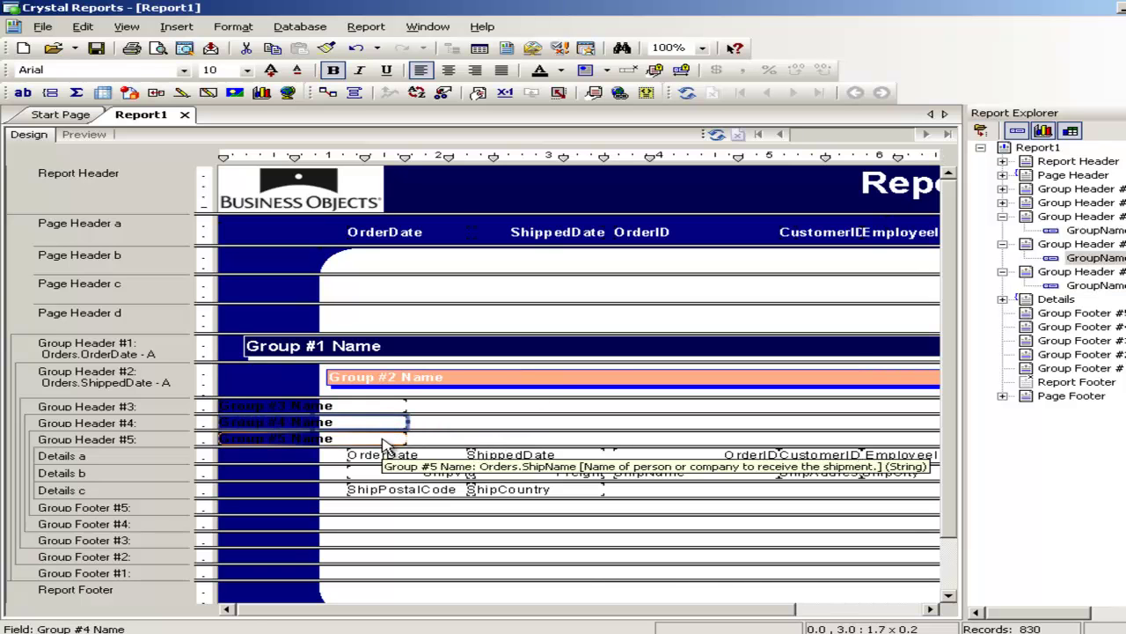
{"action": "left_click", "coordinate": [382, 439], "text": "ctrl"}
{"action": "left_click_drag", "start_coordinate": [389, 426], "coordinate": [505, 427]}
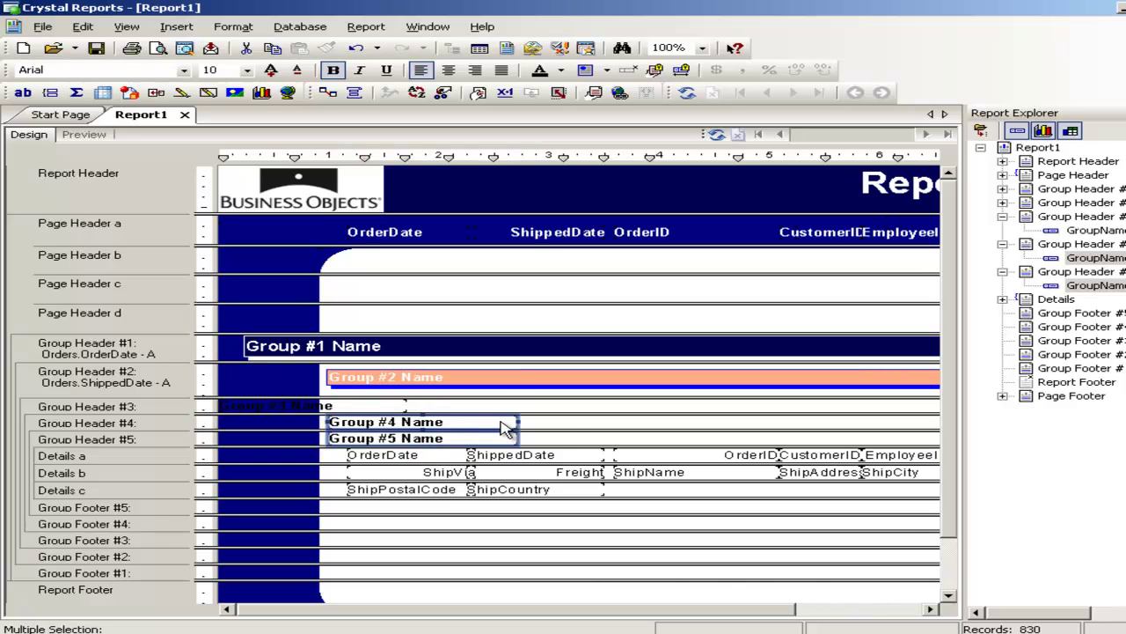
Set the Group #3 Name field's font colour to White in the Format Editor
{"action": "right_click", "coordinate": [324, 408]}
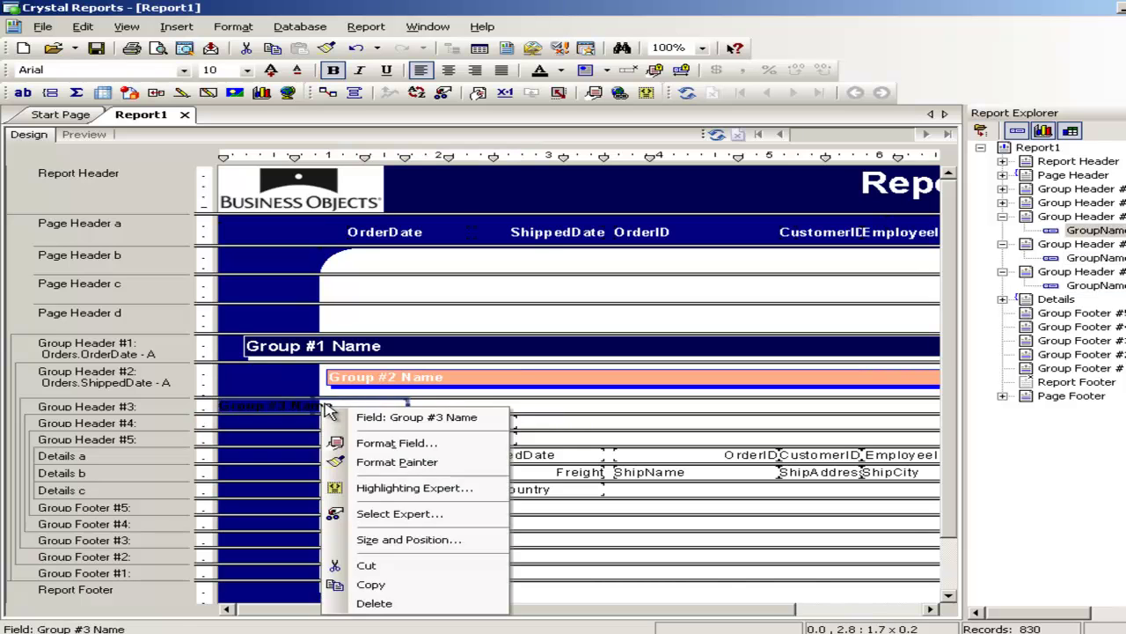
{"action": "left_click", "coordinate": [374, 444]}
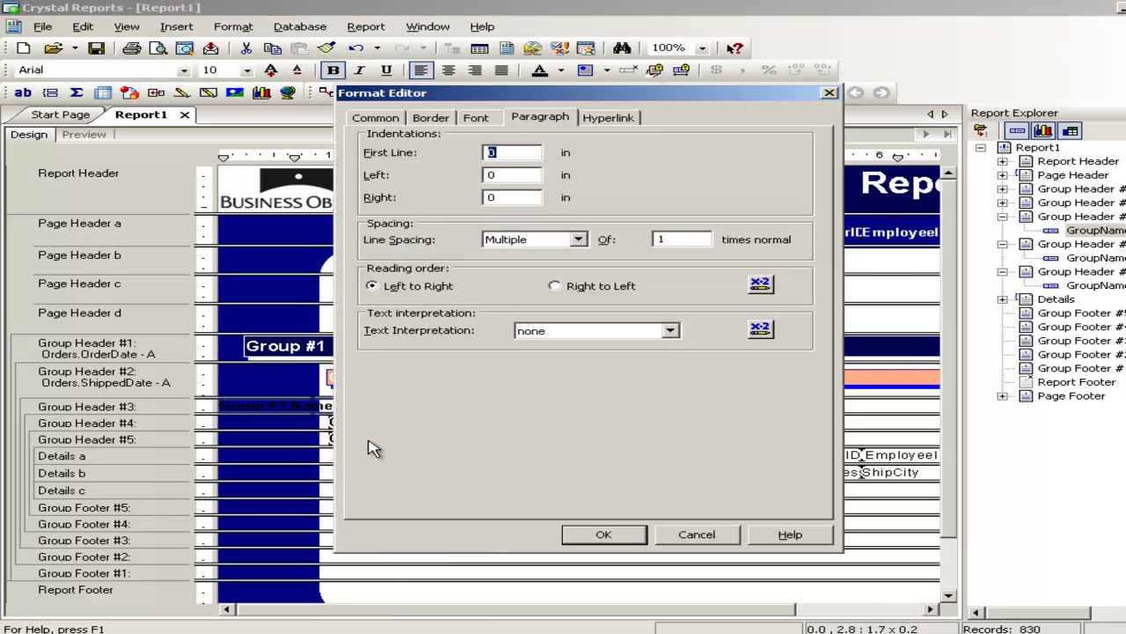
{"action": "left_click", "coordinate": [471, 127]}
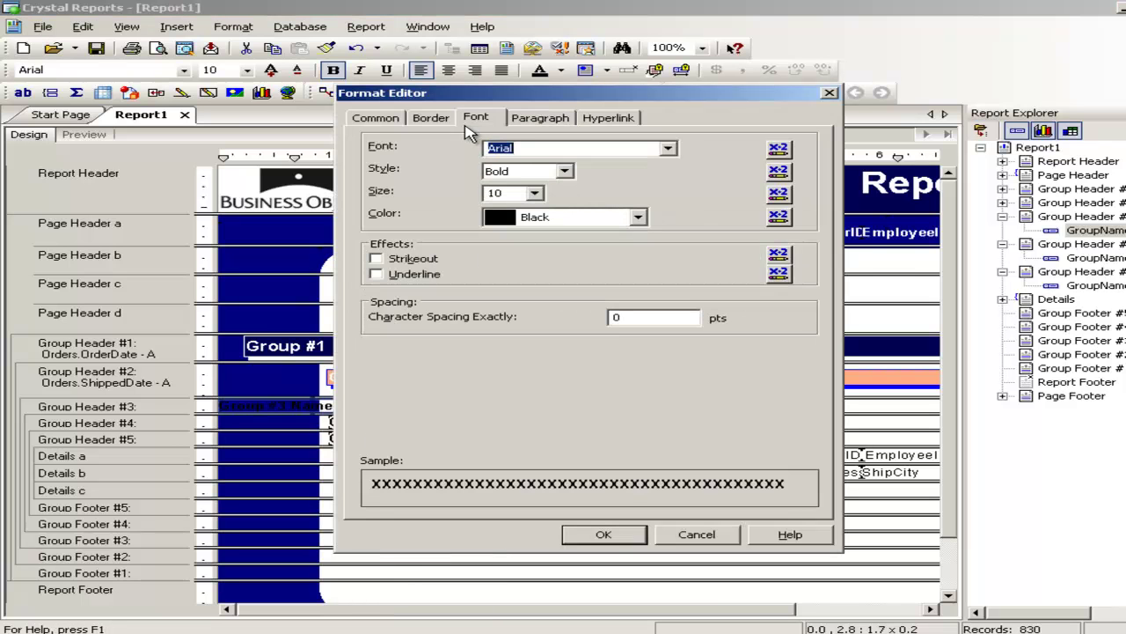
{"action": "left_click", "coordinate": [637, 217]}
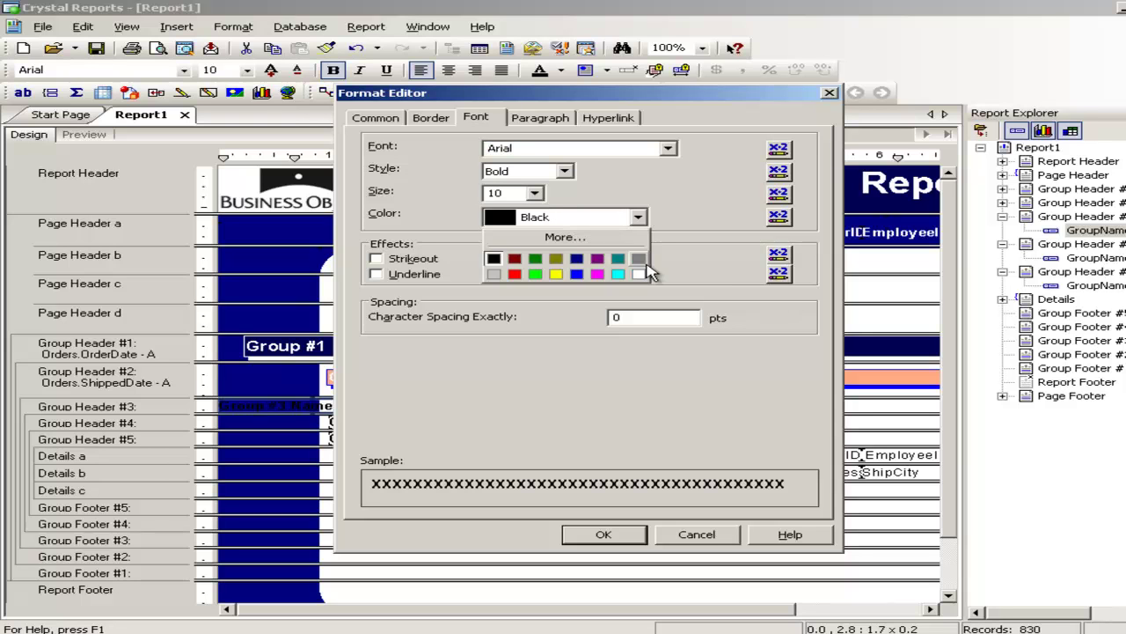
{"action": "left_click", "coordinate": [639, 275]}
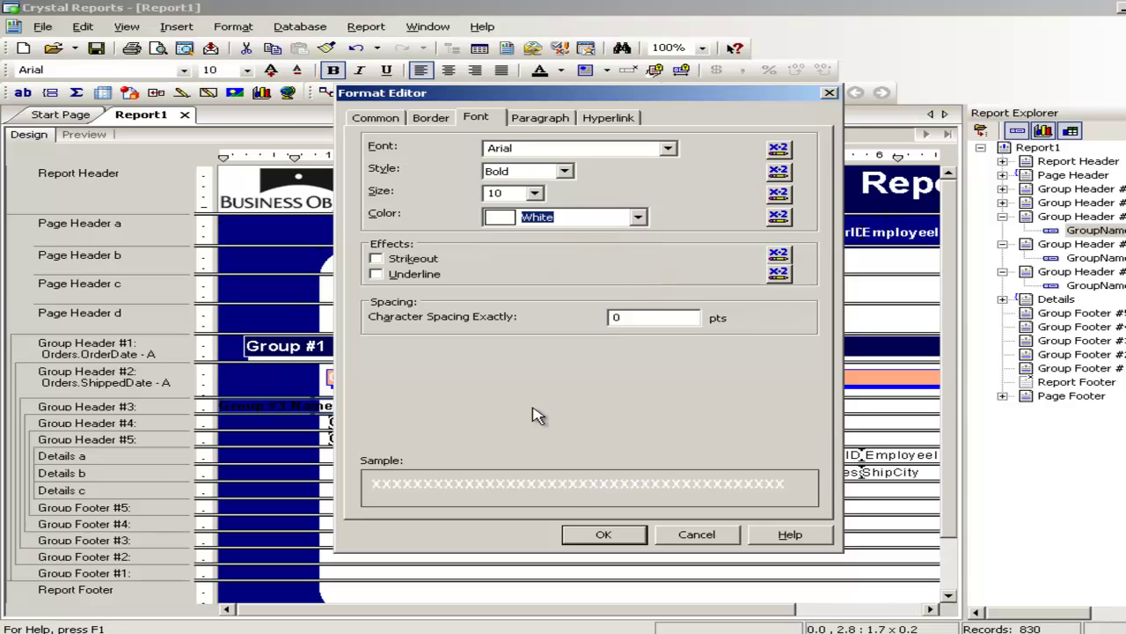
{"action": "left_click", "coordinate": [621, 535]}
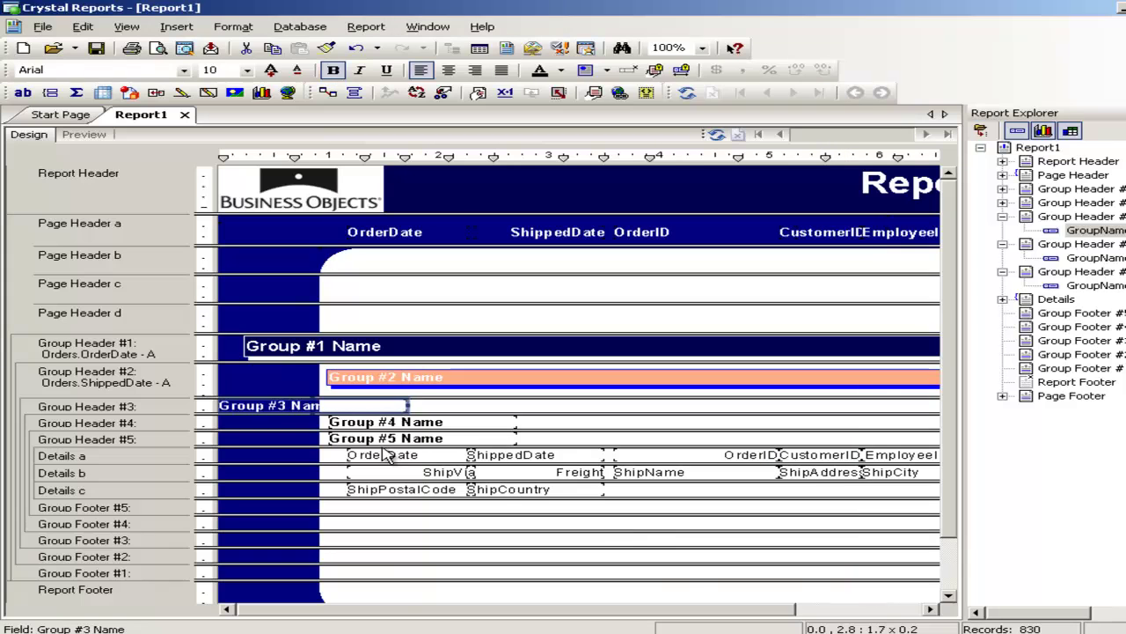
Copy existing field formatting onto the Group #4 Name field with Format Painter
{"action": "right_click", "coordinate": [410, 425]}
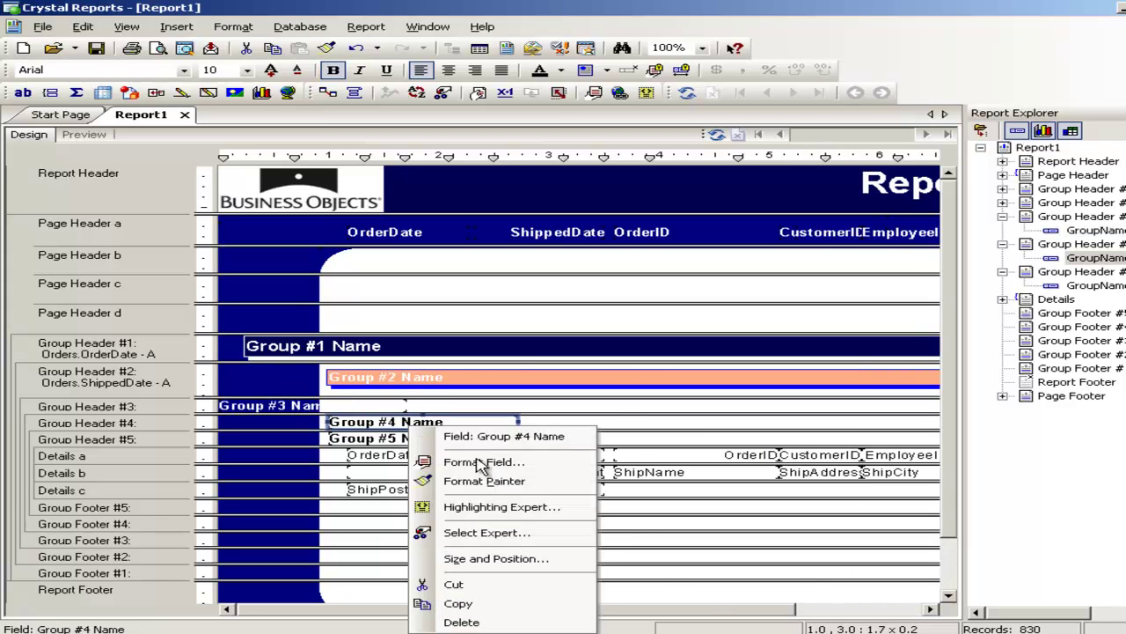
{"action": "left_click", "coordinate": [508, 480]}
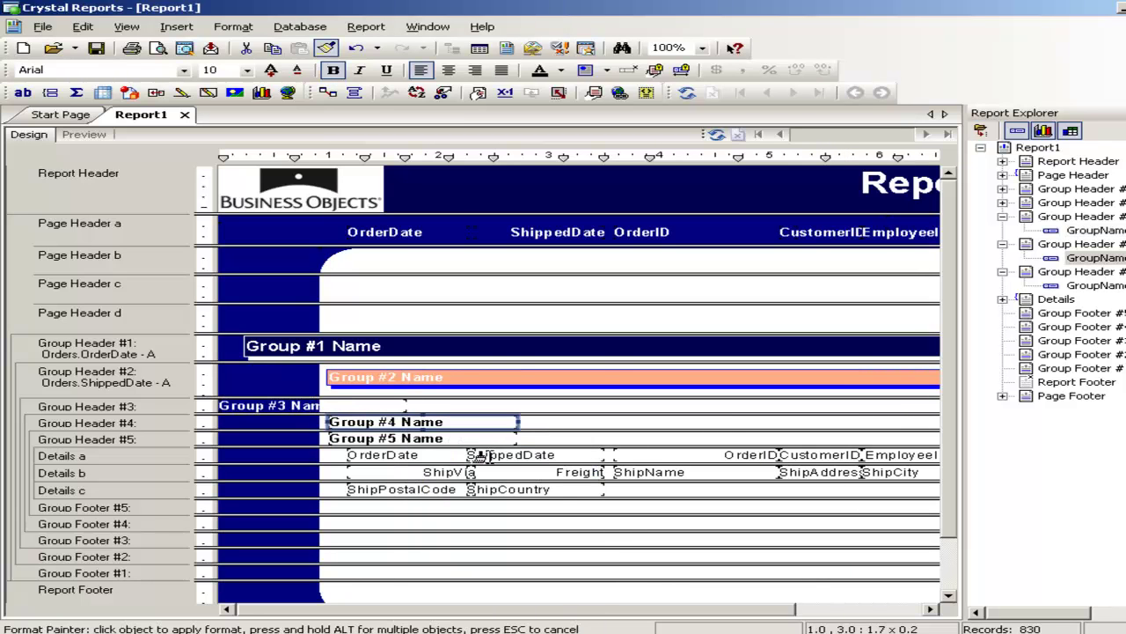
{"action": "left_click", "coordinate": [480, 425]}
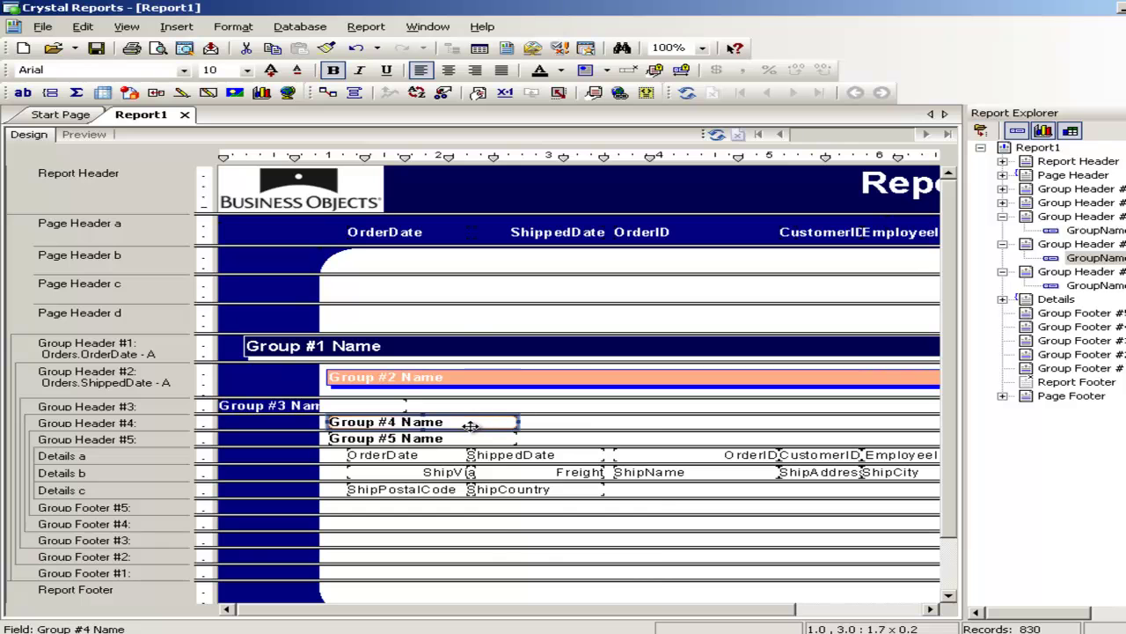
Set the Group #4 Name field's font colour to Red in the Format Editor
{"action": "right_click", "coordinate": [471, 426]}
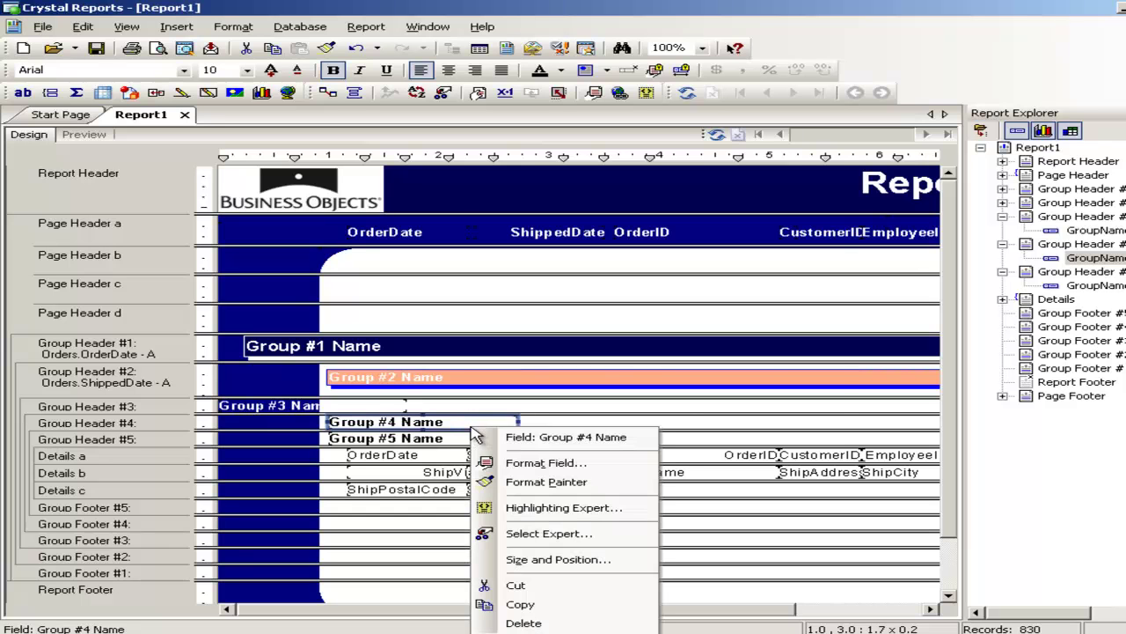
{"action": "left_click", "coordinate": [531, 463]}
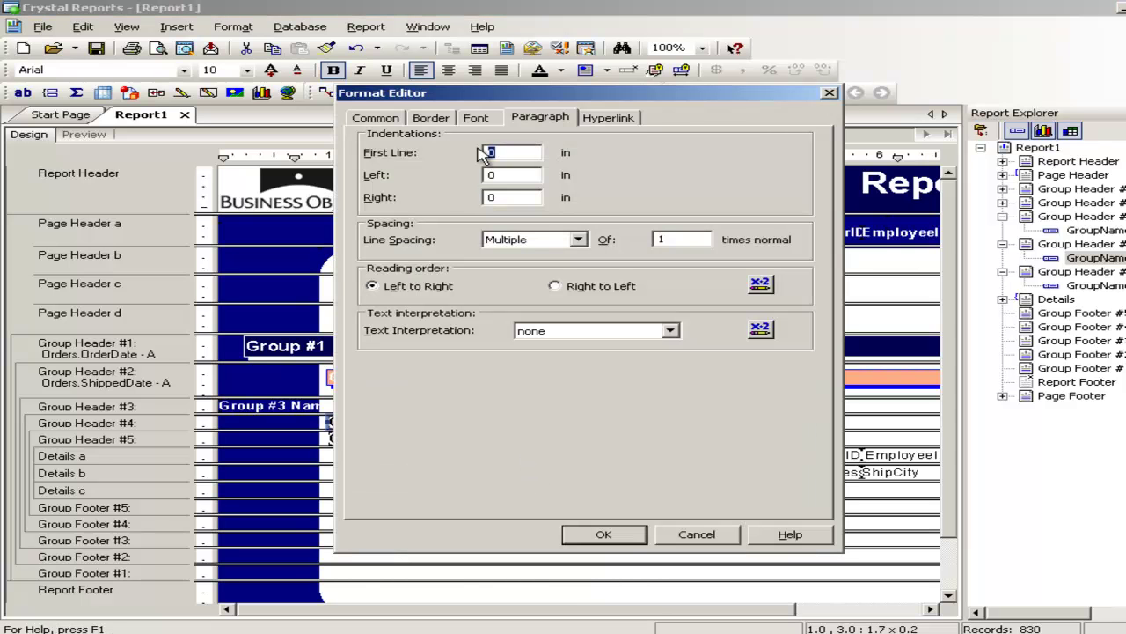
{"action": "left_click", "coordinate": [480, 118]}
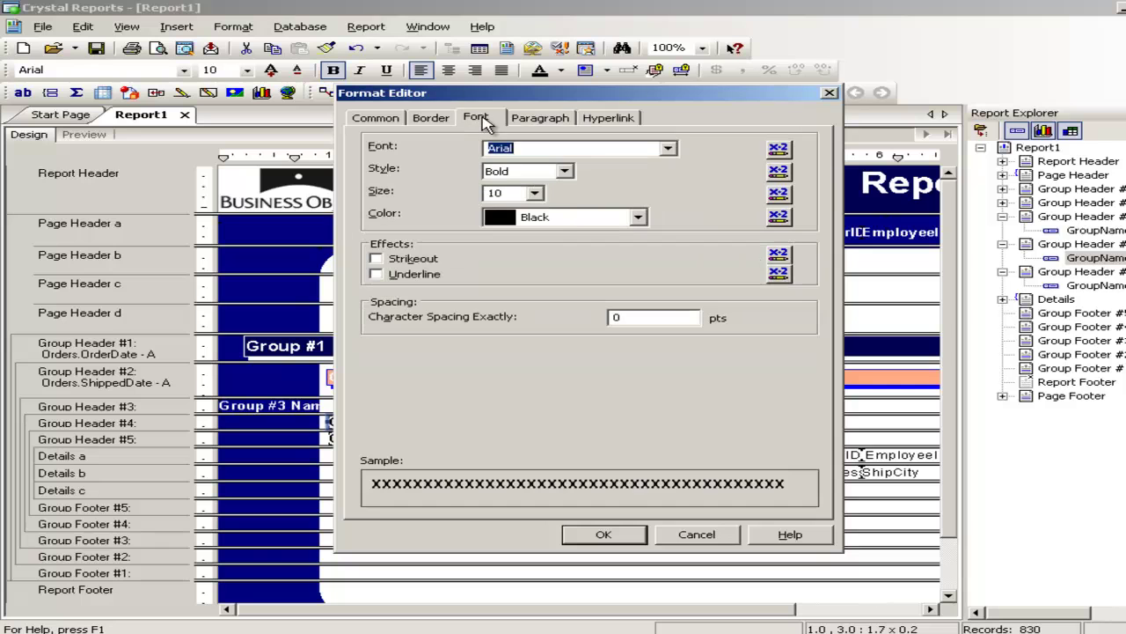
{"action": "left_click", "coordinate": [564, 220]}
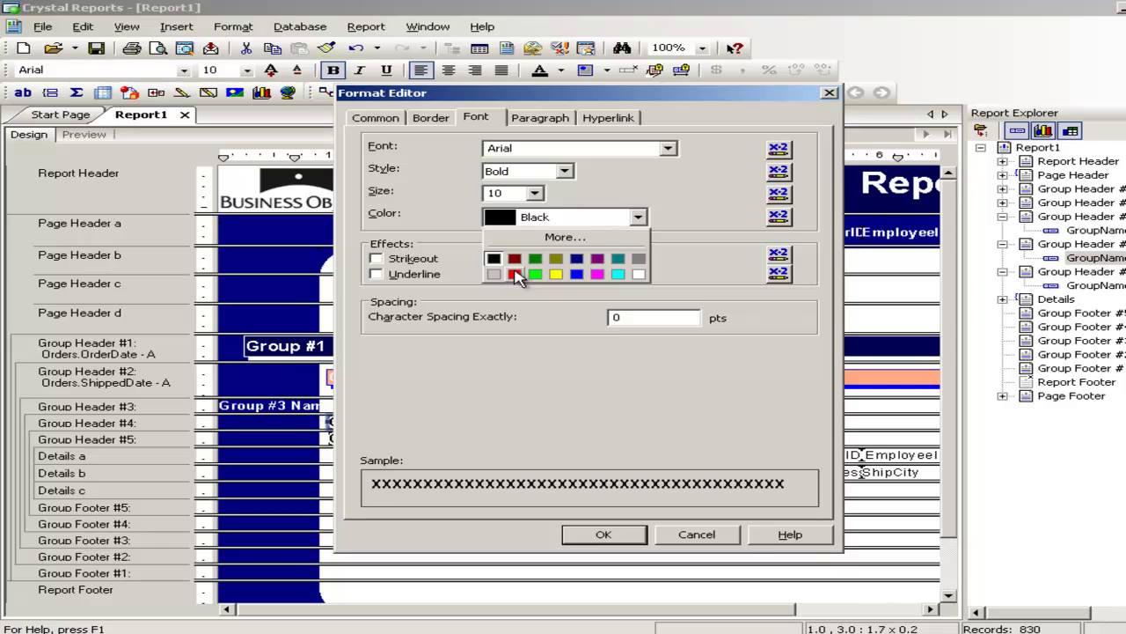
{"action": "left_click", "coordinate": [515, 274]}
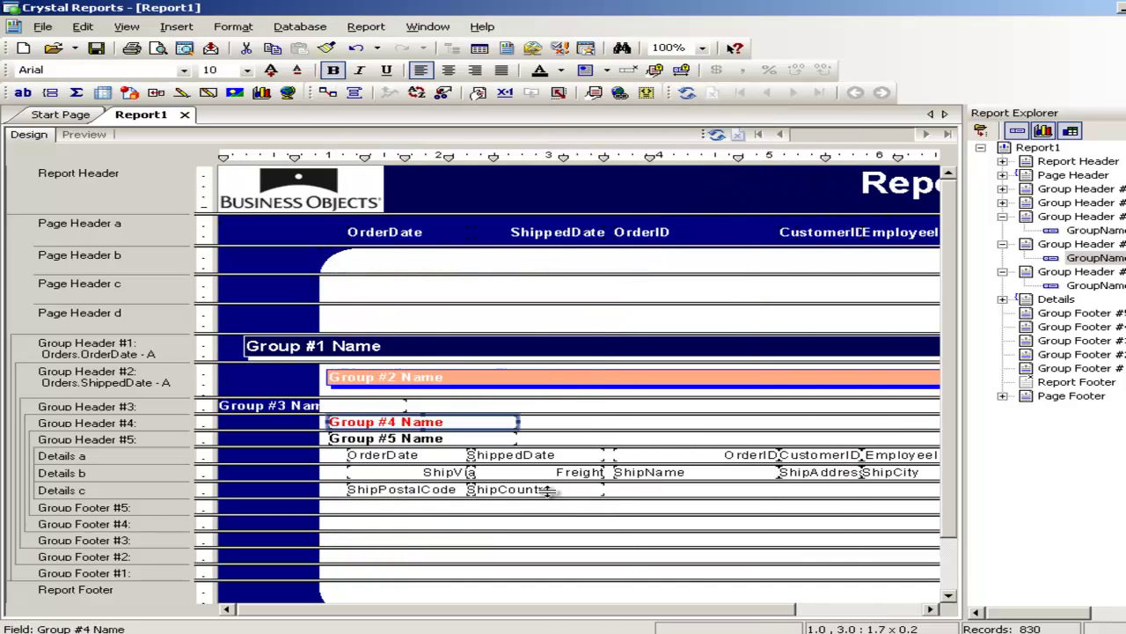
{"action": "left_click", "coordinate": [602, 535]}
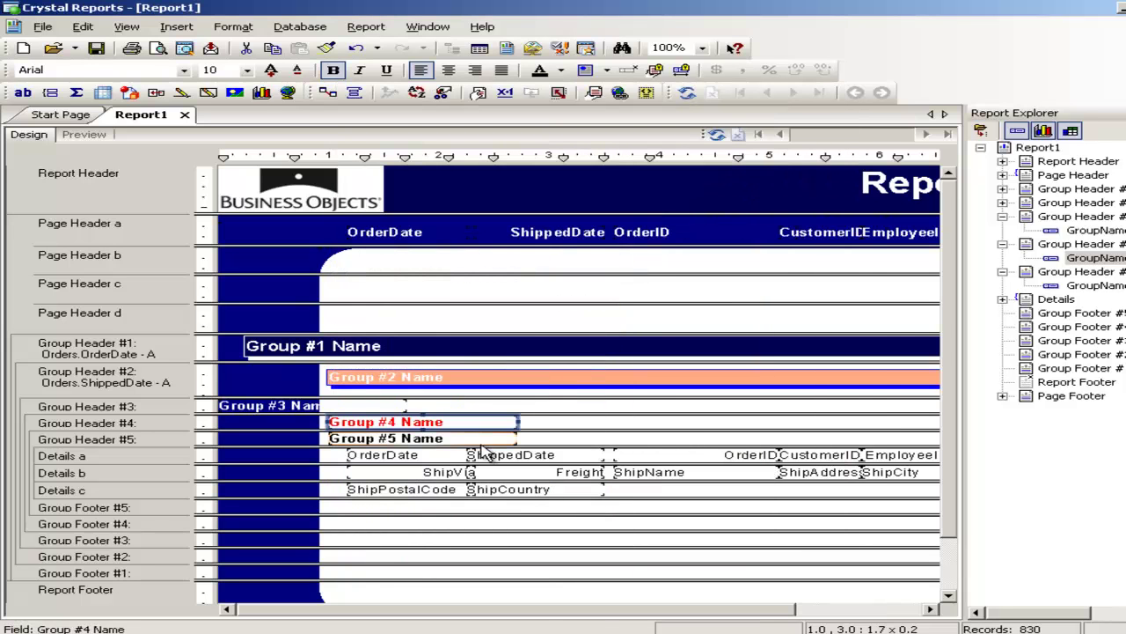
Set the Group #2 Name font colour to Blue and preview the 143-page report with colour-coded group names
{"action": "left_click", "coordinate": [389, 377]}
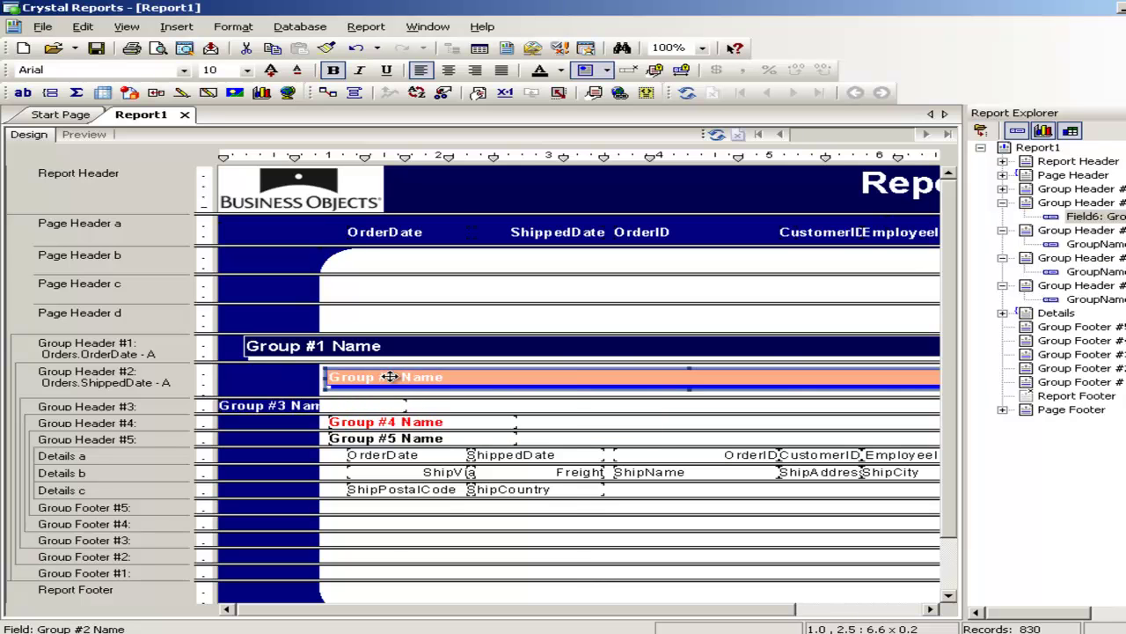
{"action": "right_click", "coordinate": [390, 377]}
{"action": "left_click", "coordinate": [436, 432]}
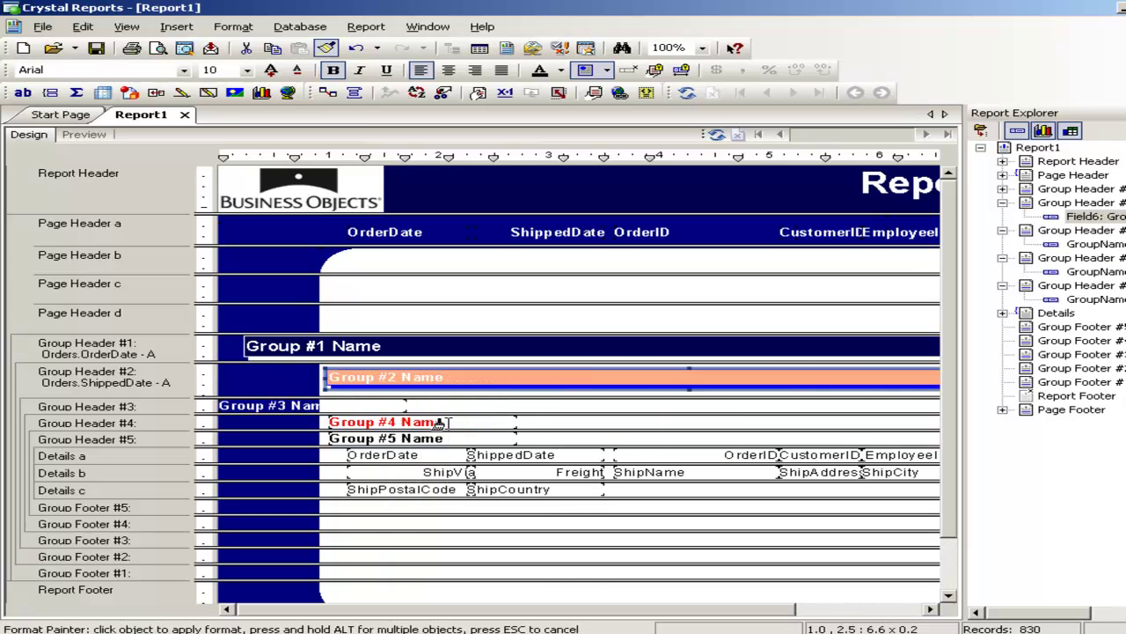
{"action": "right_click", "coordinate": [466, 385]}
{"action": "left_click", "coordinate": [530, 421]}
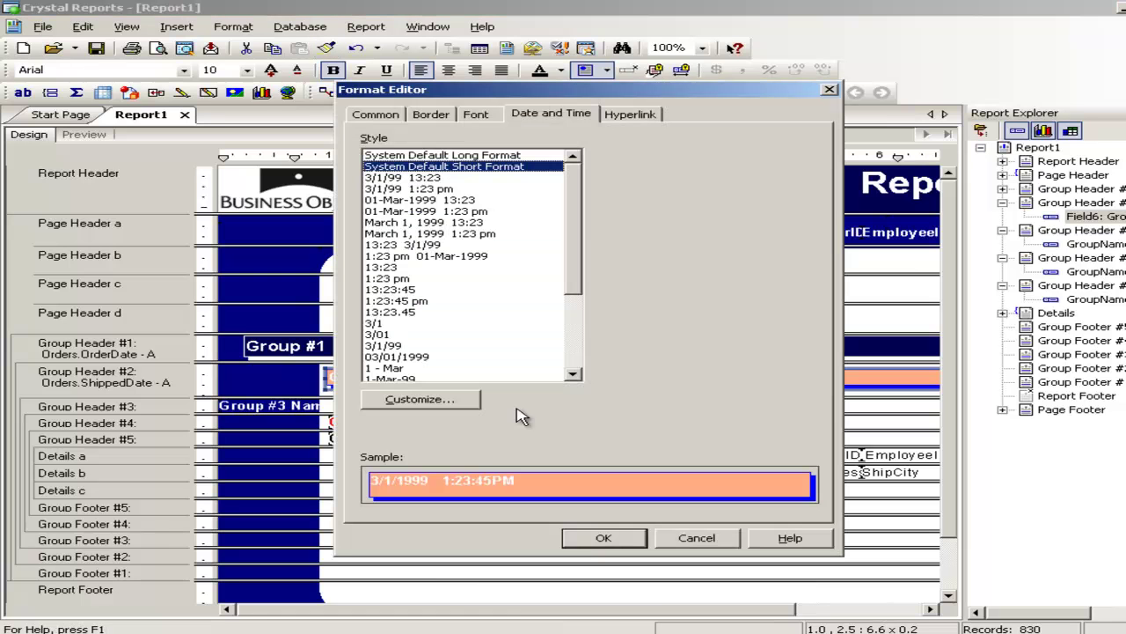
{"action": "left_click", "coordinate": [475, 114]}
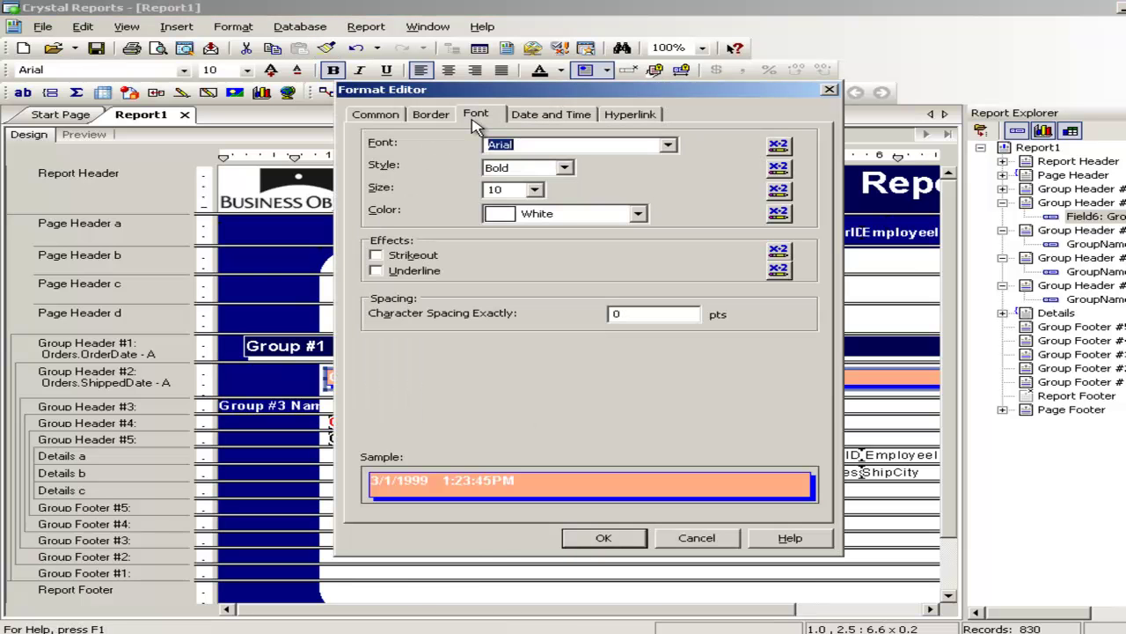
{"action": "left_click", "coordinate": [571, 215]}
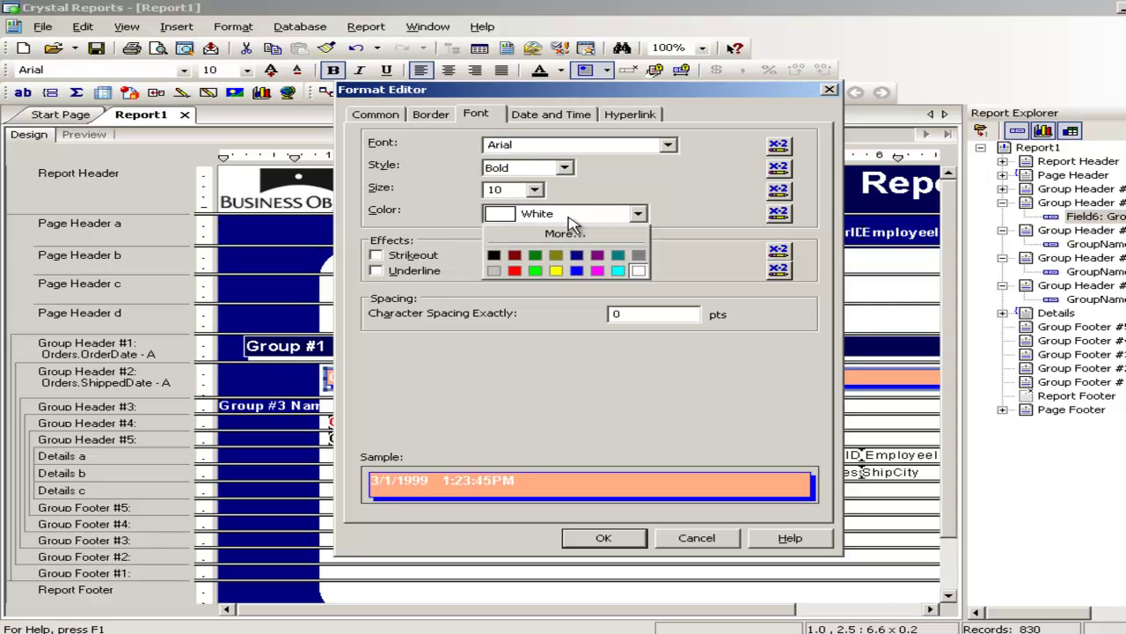
{"action": "left_click", "coordinate": [578, 270]}
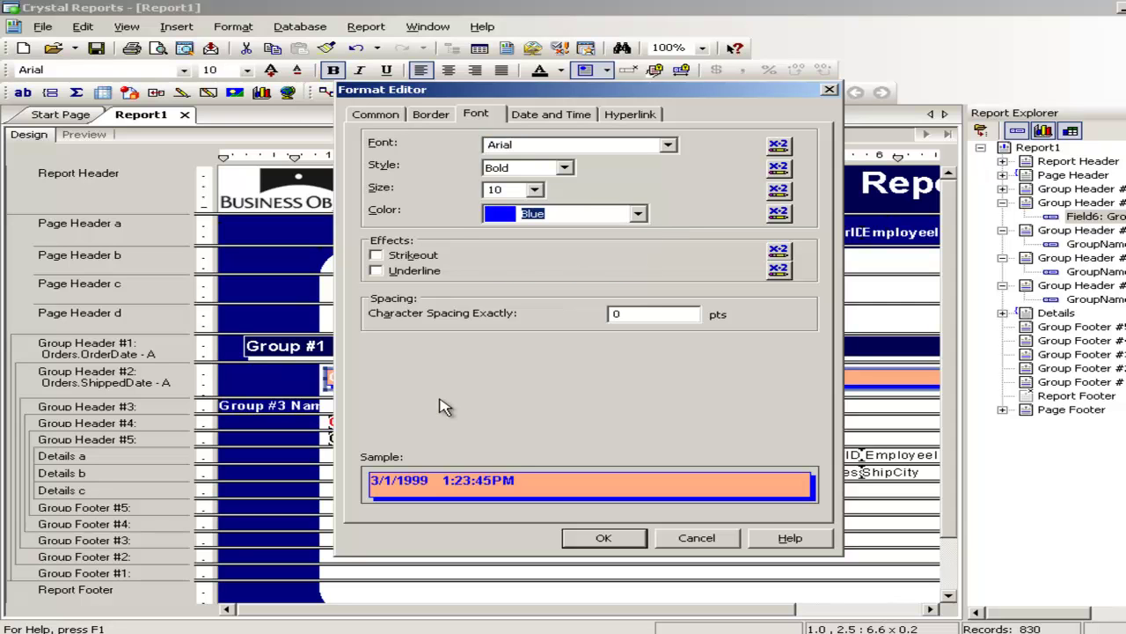
{"action": "left_click", "coordinate": [599, 537]}
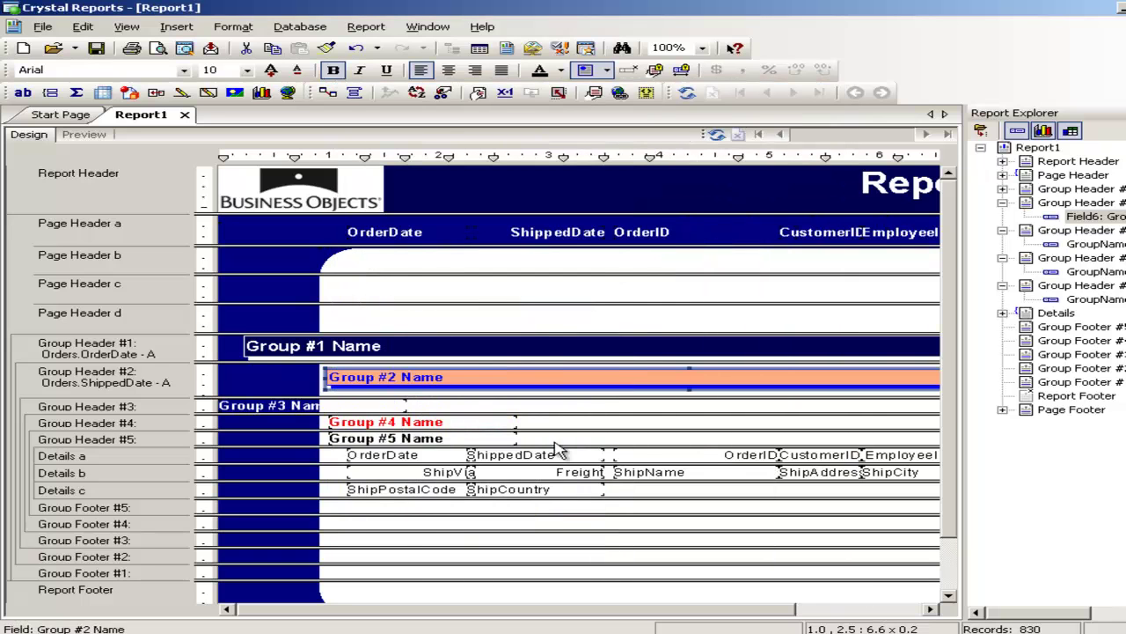
{"action": "left_click", "coordinate": [85, 135]}
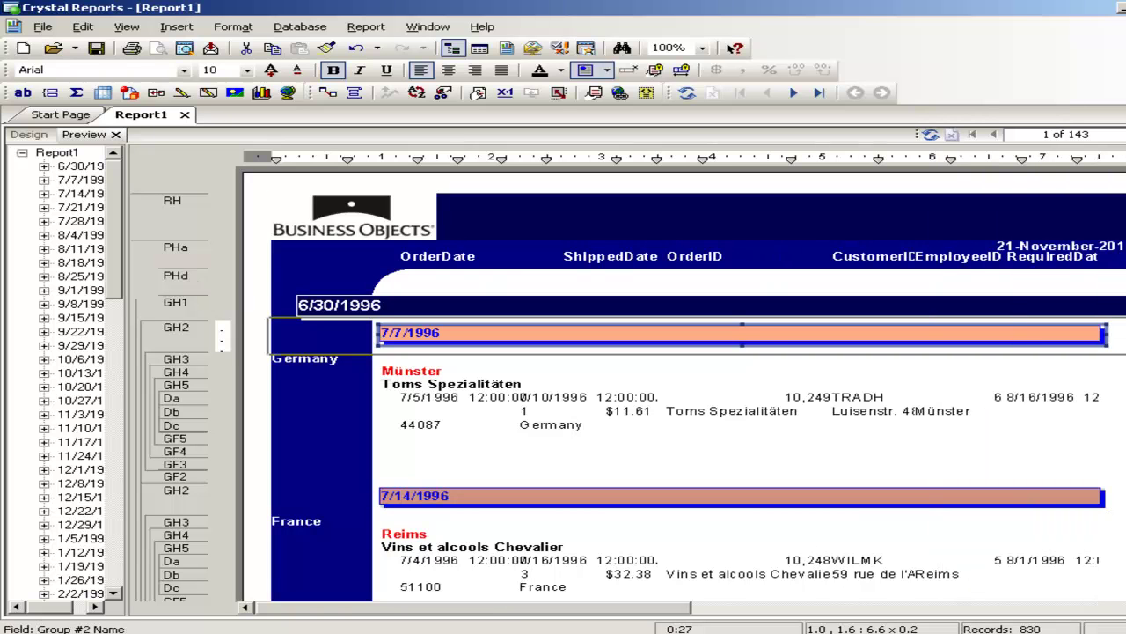
{"action": "scroll", "coordinate": [687, 379], "scroll_direction": "down", "scroll_amount": 10}
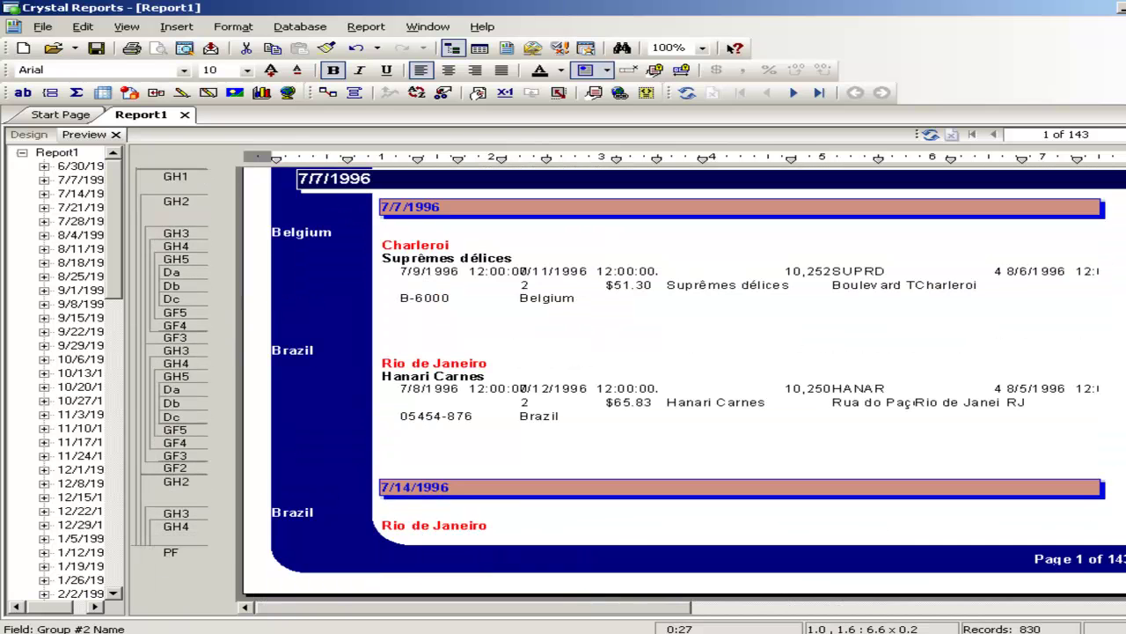
{"action": "scroll", "coordinate": [686, 379], "scroll_direction": "up", "scroll_amount": 5}
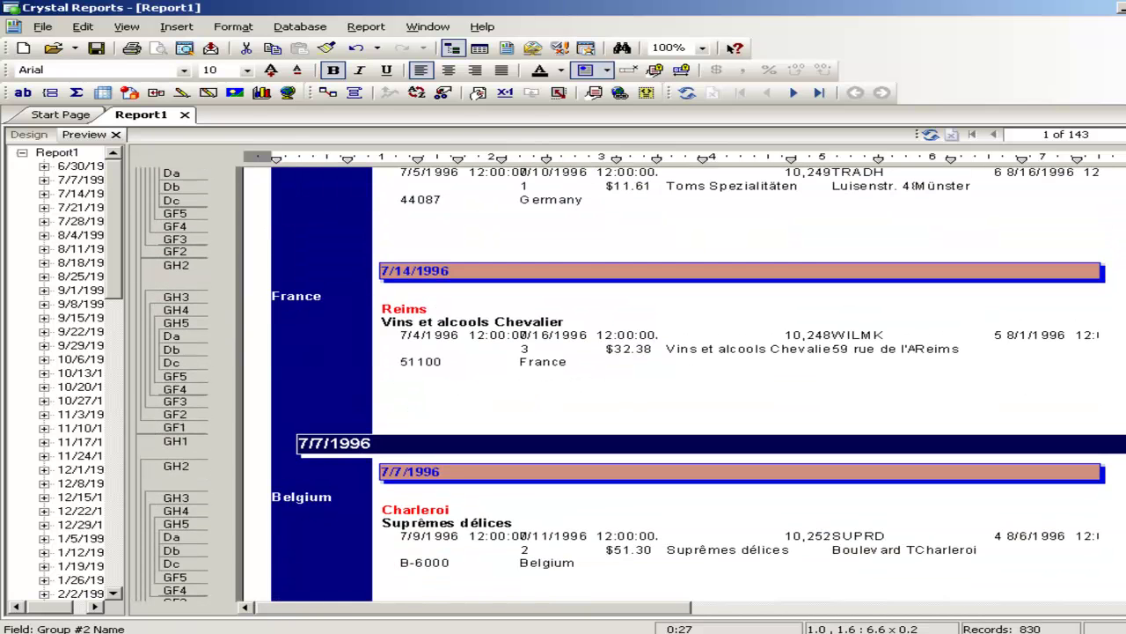
{"action": "scroll", "coordinate": [686, 379], "scroll_direction": "down", "scroll_amount": 15}
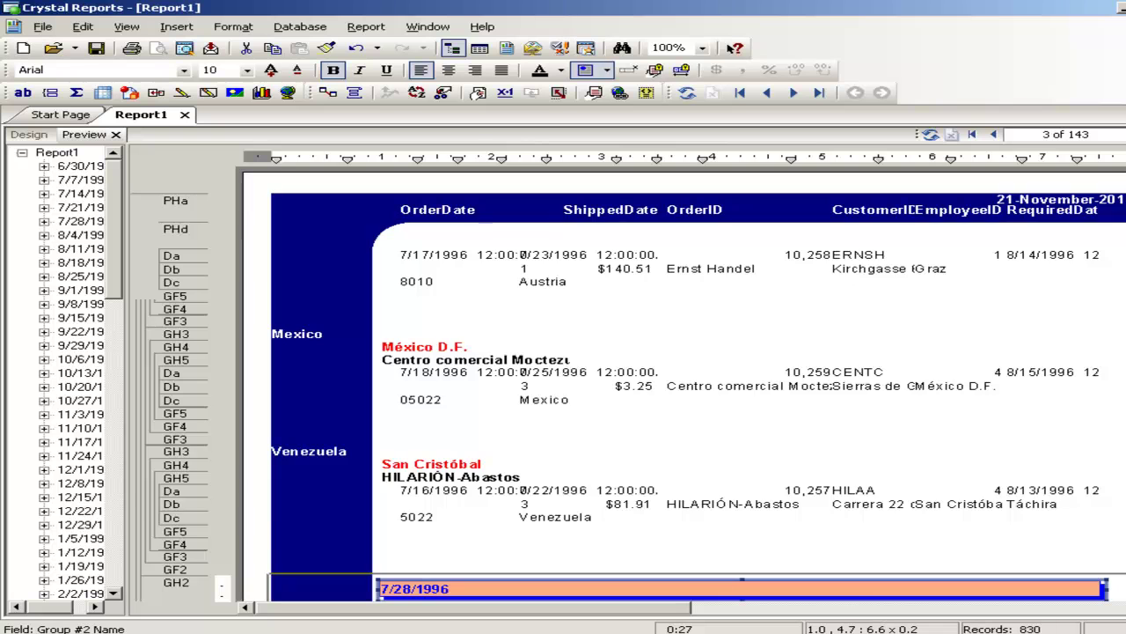
{"action": "scroll", "coordinate": [686, 378], "scroll_direction": "up", "scroll_amount": 6}
{"action": "scroll", "coordinate": [686, 378], "scroll_direction": "up", "scroll_amount": 6}
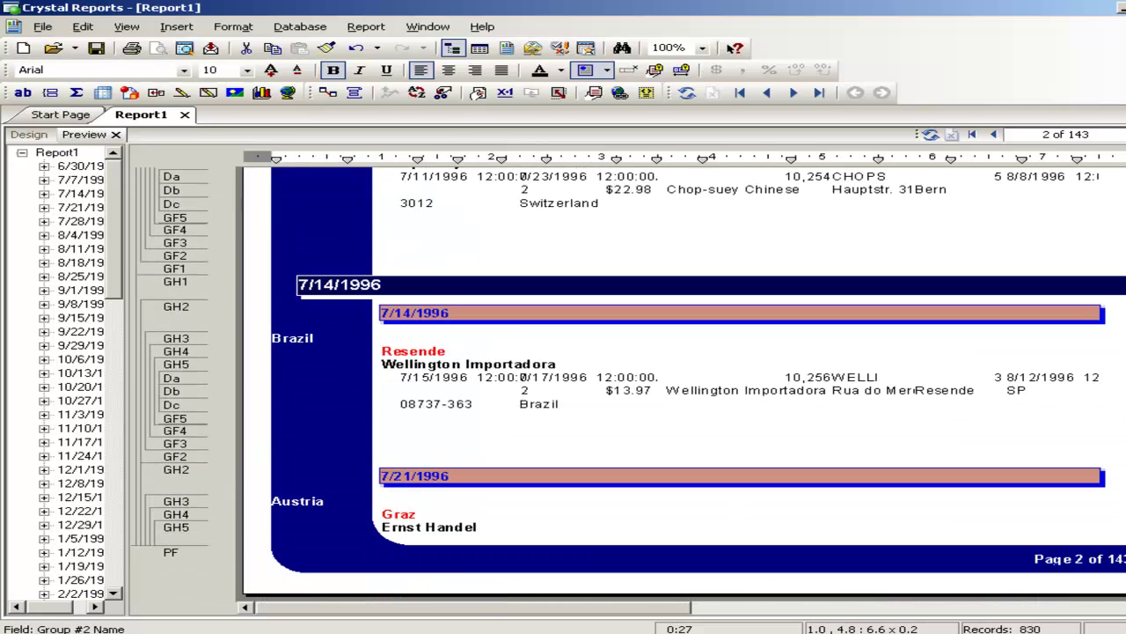
{"action": "scroll", "coordinate": [686, 379], "scroll_direction": "up", "scroll_amount": 8}
{"action": "scroll", "coordinate": [686, 378], "scroll_direction": "up", "scroll_amount": 3}
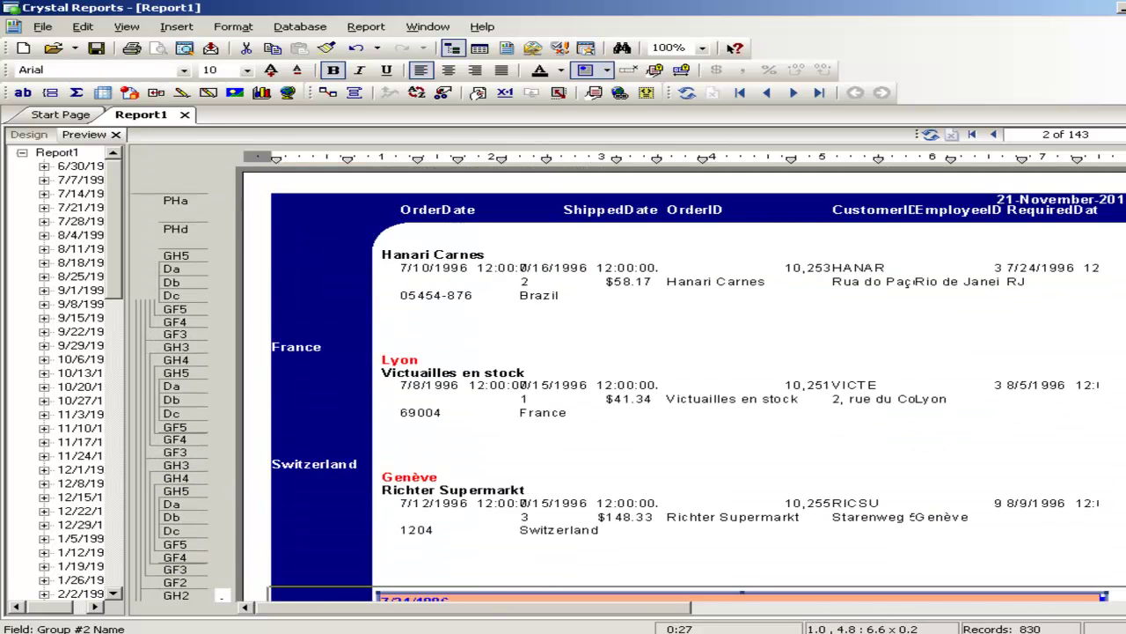